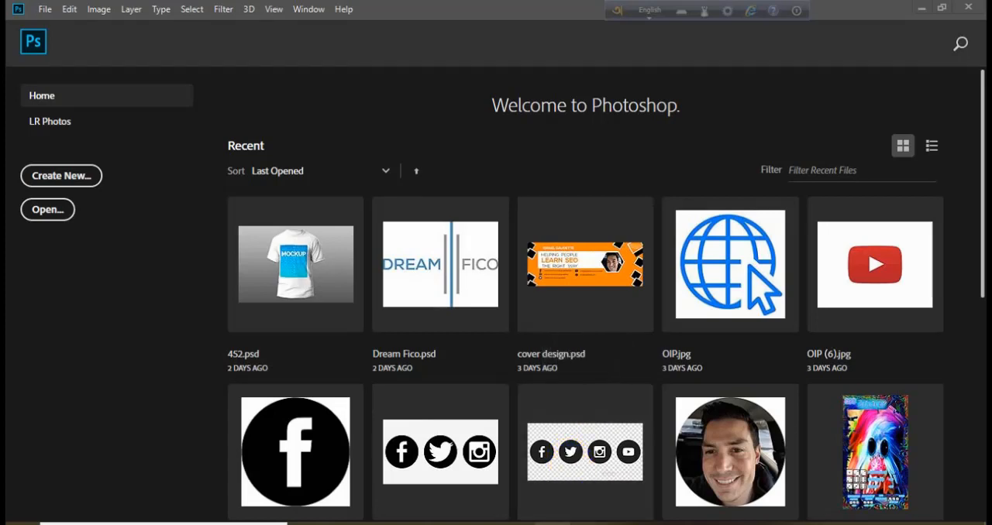
# Bring the lake landscape R (3).jpg from New folder (7) into Photoshop as a document.
pyautogui.moveTo(446, 524)
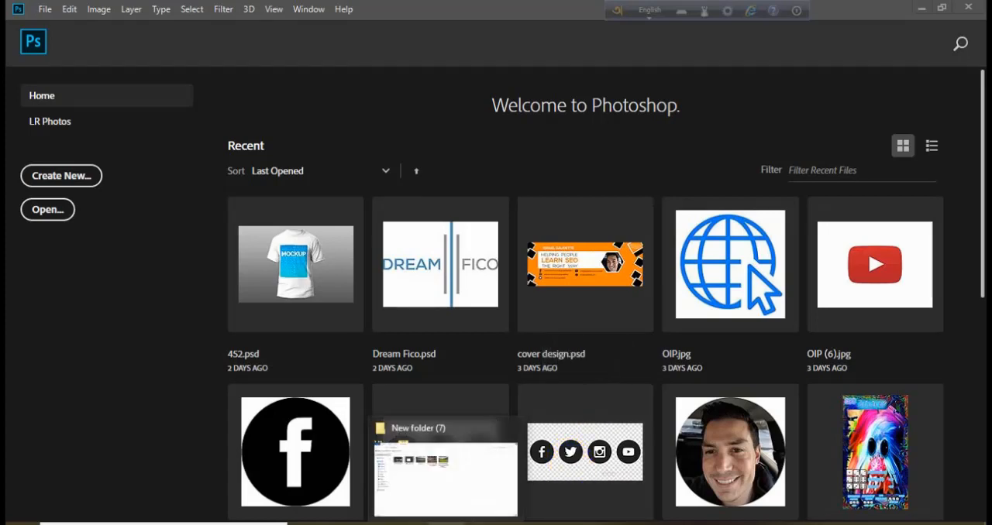
pyautogui.click(441, 491)
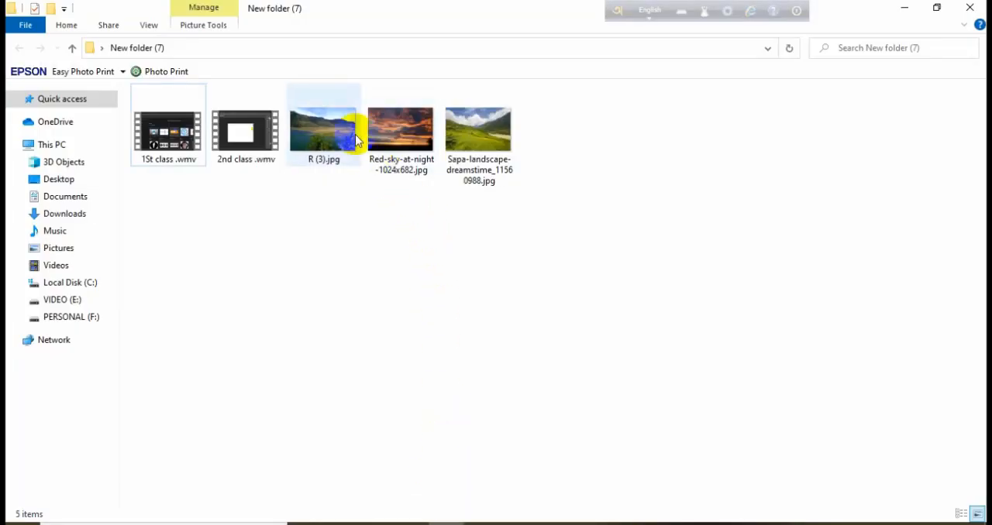
pyautogui.moveTo(314, 128); pyautogui.dragTo(332, 53)
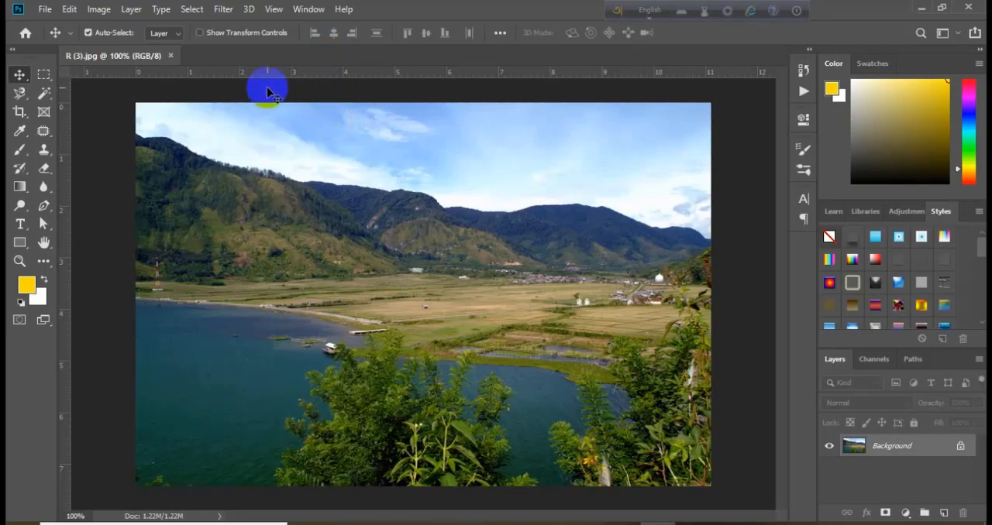
# Browse to New folder (7) on the Desktop with the Open command and open R (3).jpg from there.
pyautogui.click(47, 8)
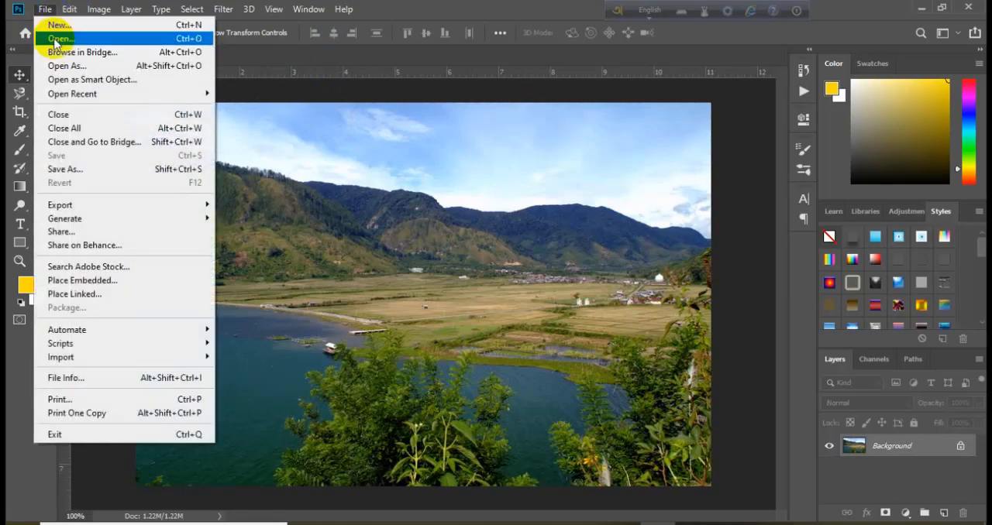
pyautogui.click(48, 37)
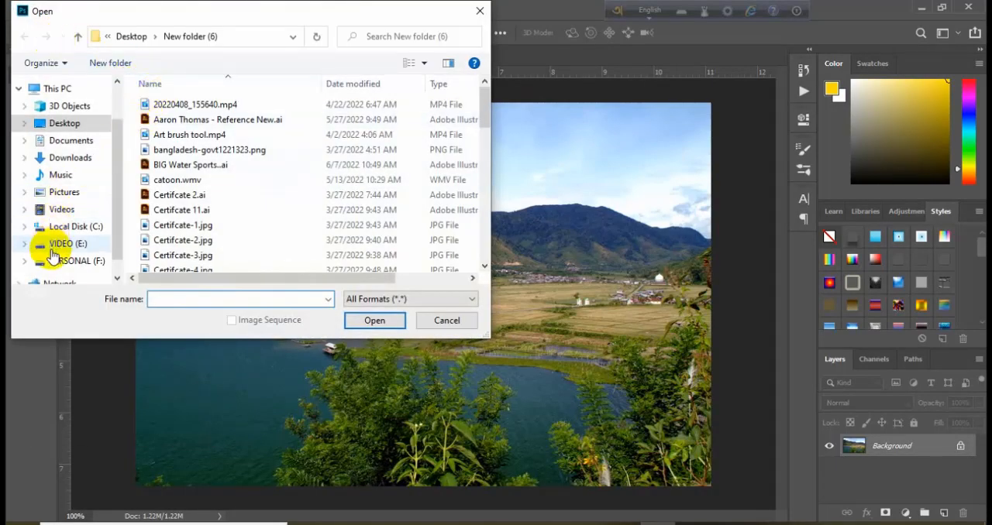
pyautogui.scroll(-1, 236, 219)
pyautogui.click(67, 125)
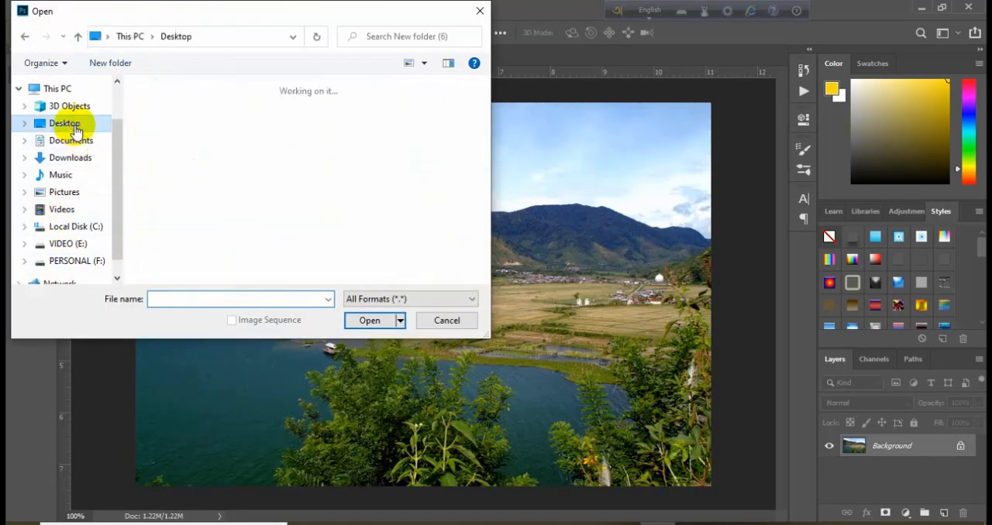
pyautogui.doubleClick(240, 160)
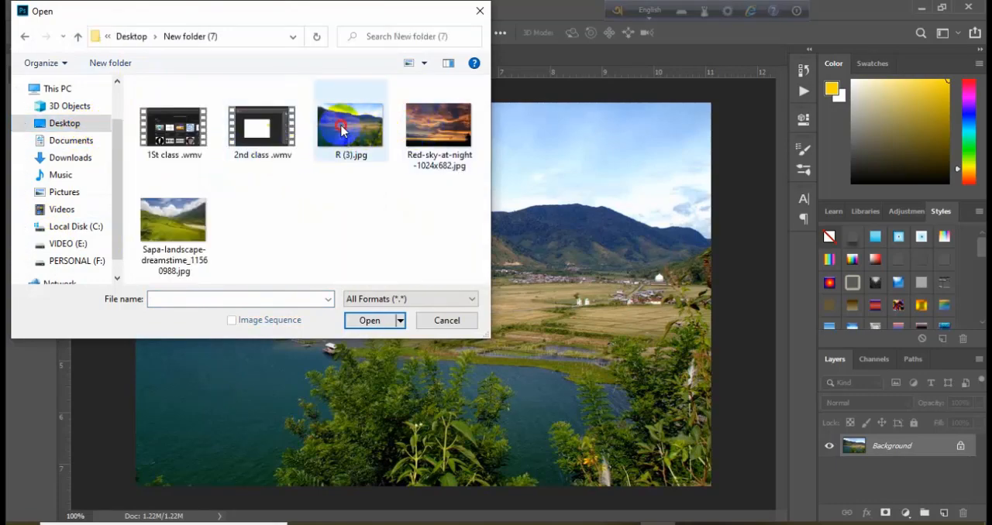
pyautogui.click(341, 130)
pyautogui.click(372, 320)
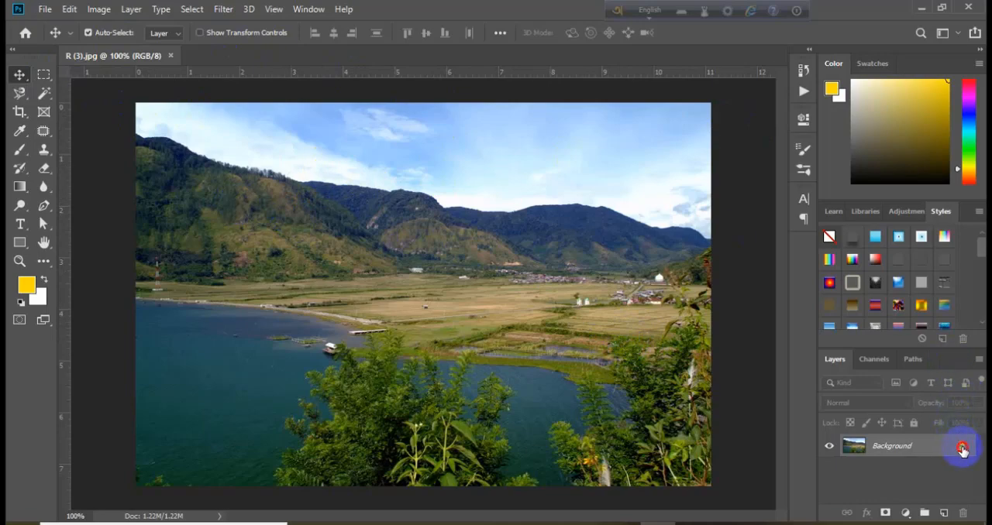
# Unlock the Background layer, then select its whole sky with a size 40 Quick Selection brush and delete it, leaving no active selection.
pyautogui.click(961, 449)
pyautogui.click(43, 93)
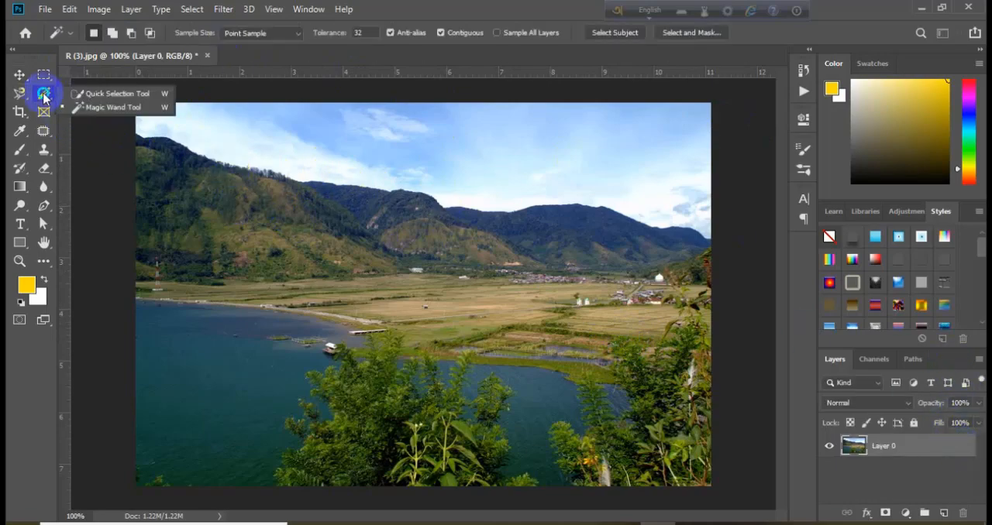
pyautogui.click(106, 95)
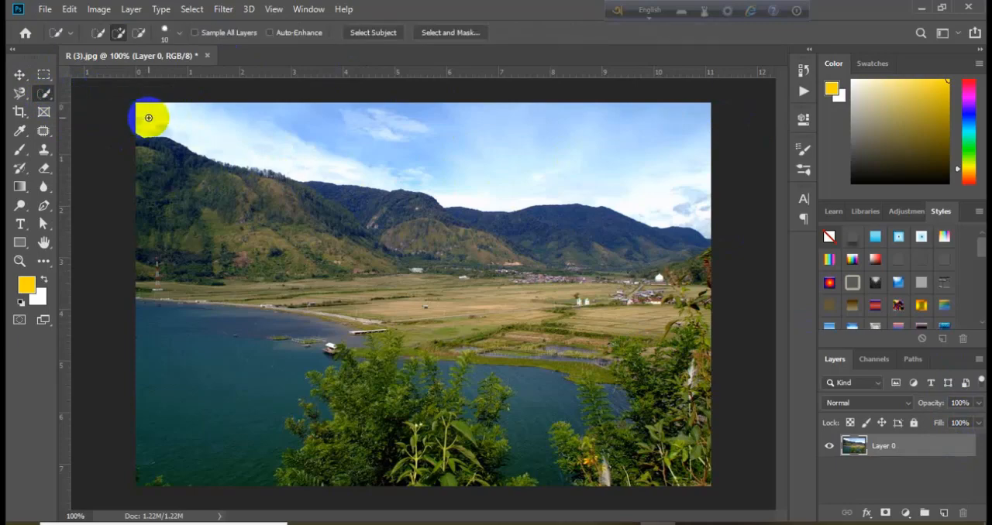
pyautogui.press('[')
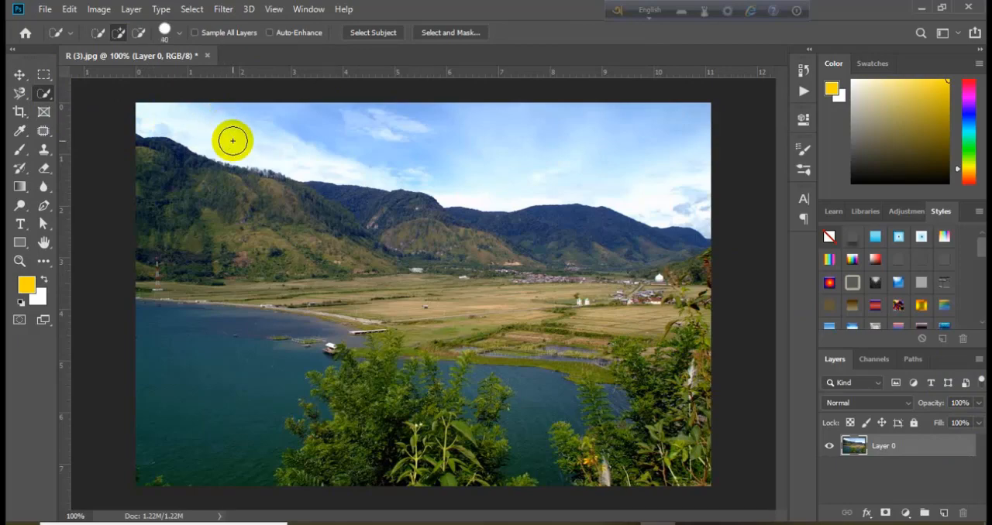
pyautogui.moveTo(175, 117); pyautogui.dragTo(458, 170)
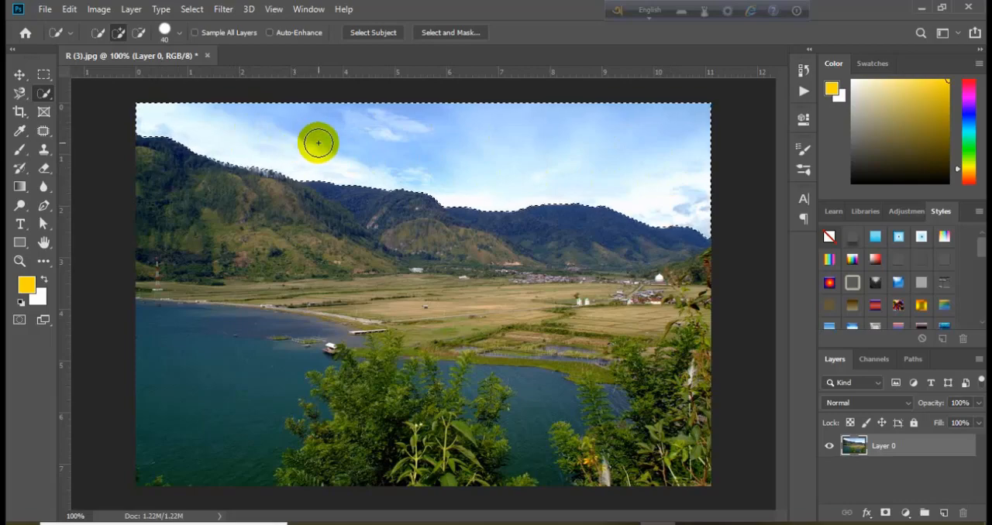
pyautogui.press('Delete')
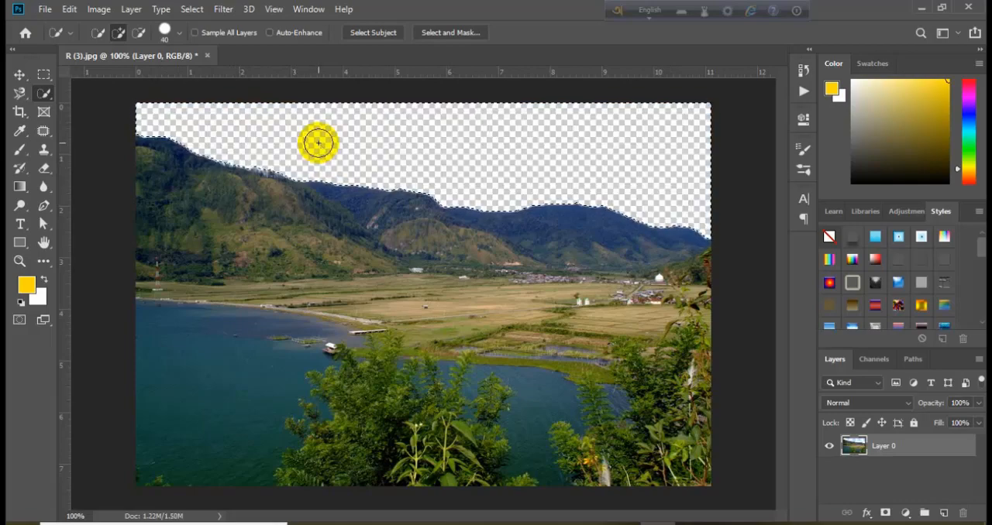
pyautogui.hotkey('ctrl', 'd')
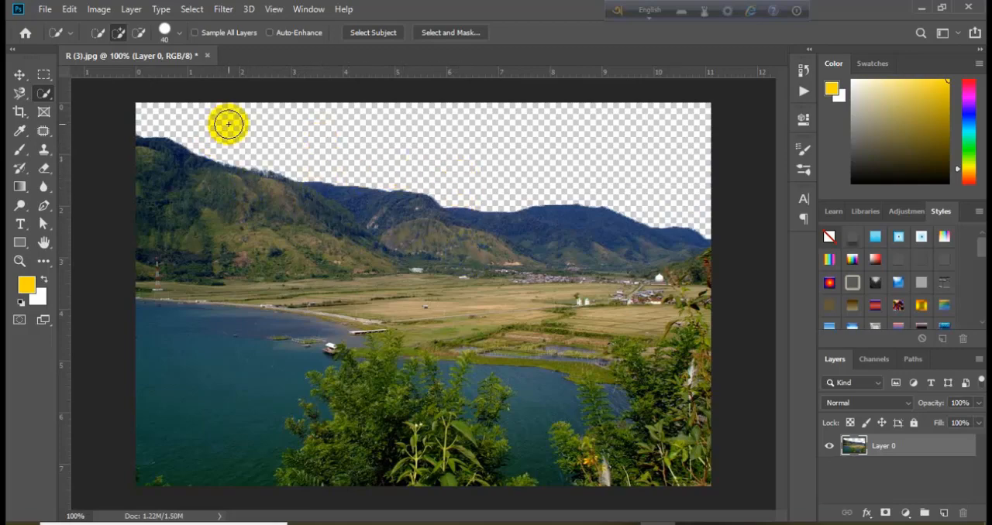
# Place Red-sky-at-night-1024x682.jpg from New folder (7) into the landscape document as a new layer.
pyautogui.moveTo(443, 523)
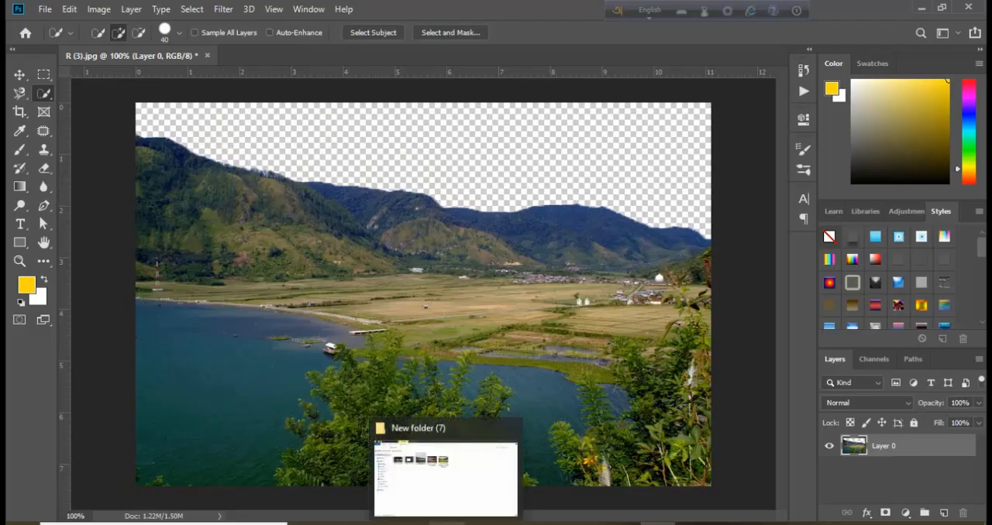
pyautogui.click(445, 499)
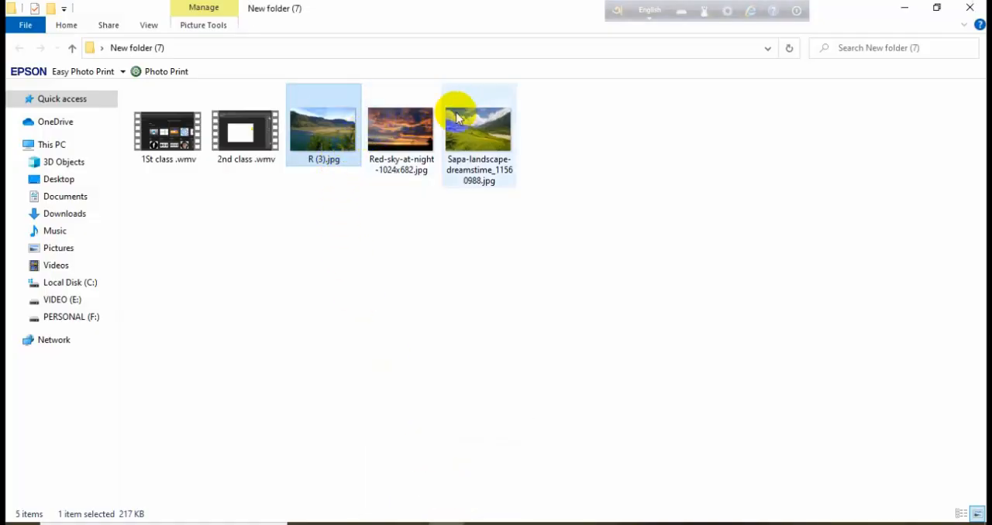
pyautogui.moveTo(396, 144); pyautogui.dragTo(419, 264)
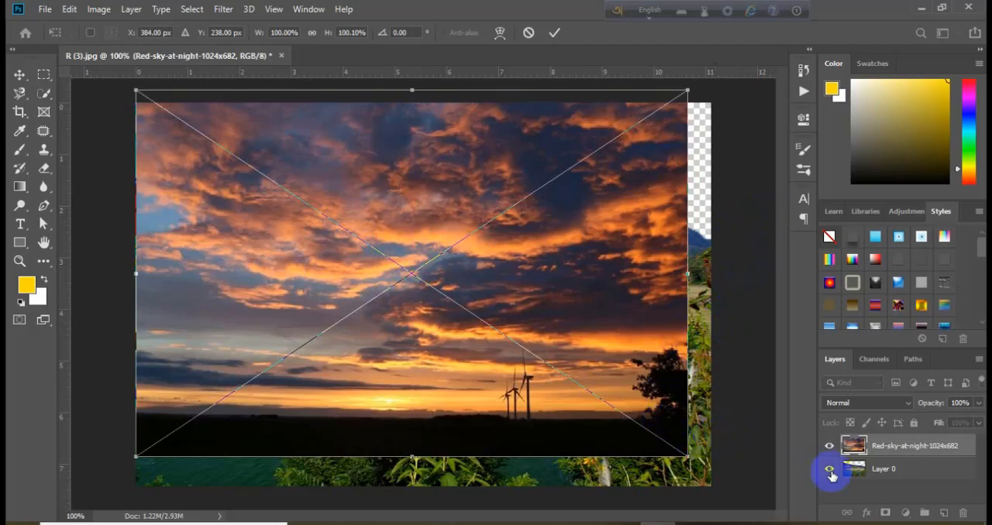
pyautogui.click(881, 476)
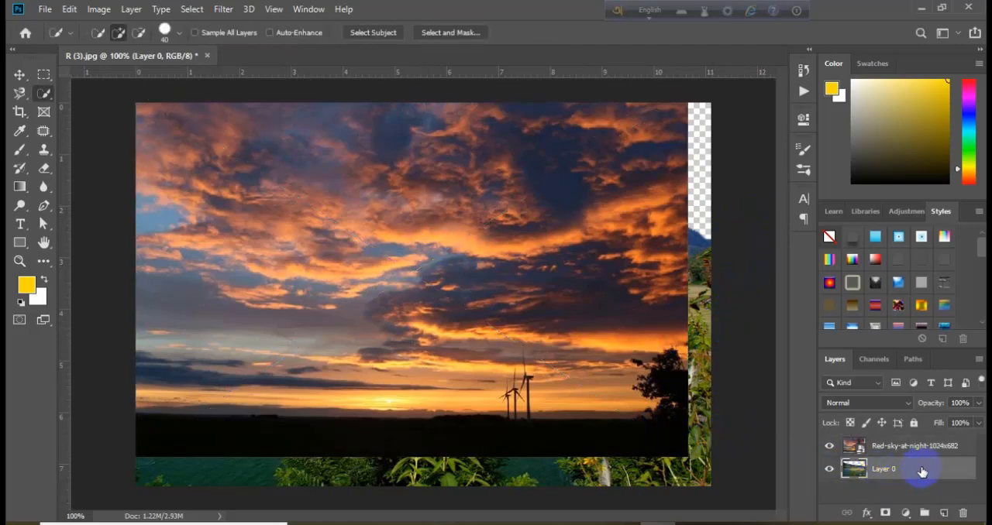
# Stretch the red-sky layer to 105.47% width and move it up to about X 400 px, Y 186 px.
pyautogui.click(20, 74)
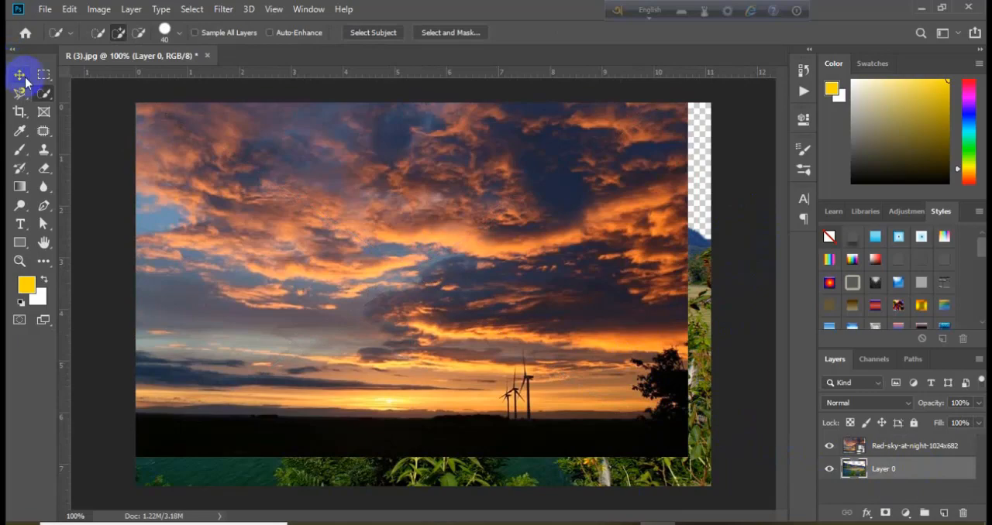
pyautogui.moveTo(509, 242); pyautogui.dragTo(504, 271)
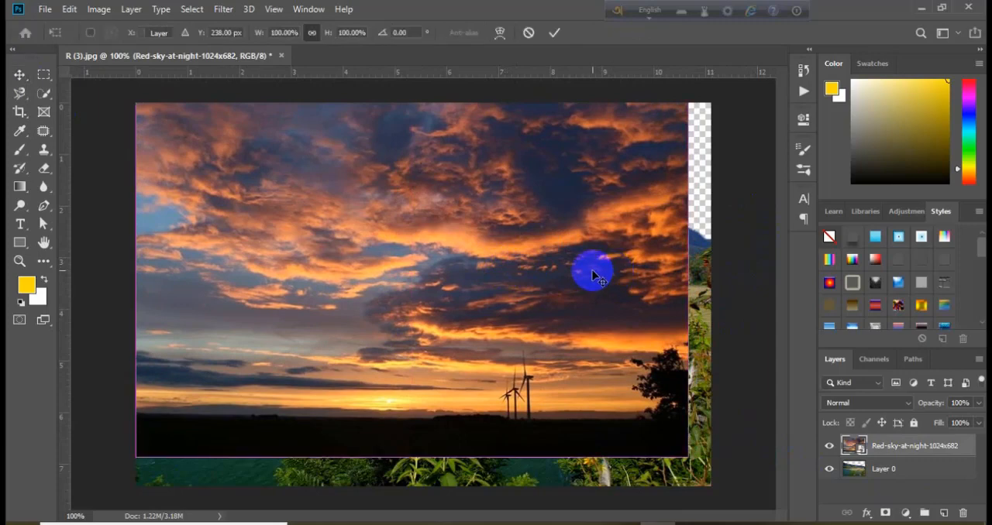
pyautogui.hotkey('ctrl', 't')
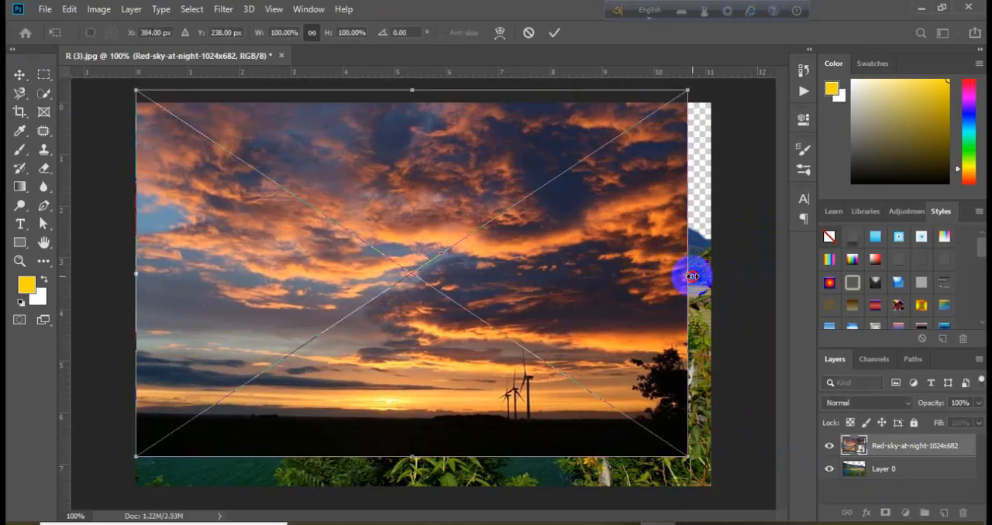
pyautogui.moveTo(691, 276); pyautogui.dragTo(721, 281)
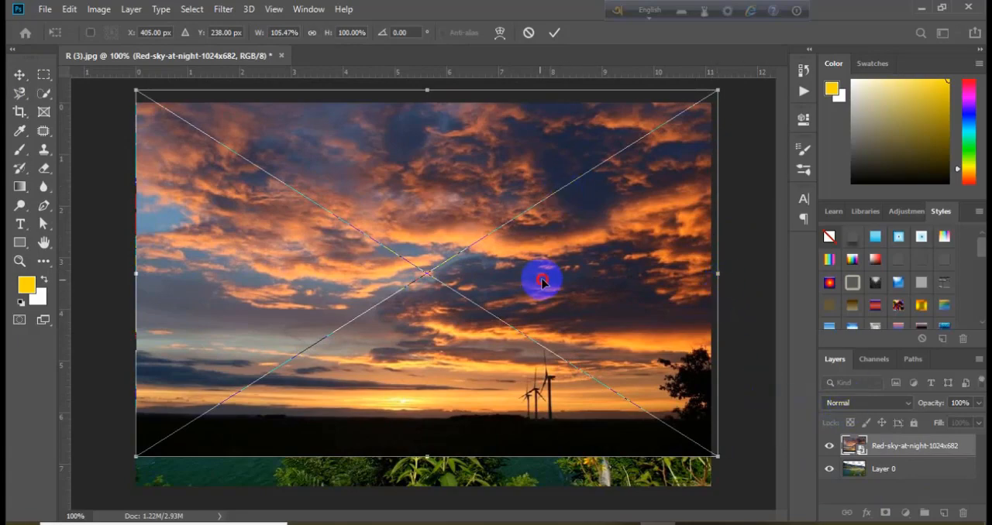
pyautogui.moveTo(542, 282); pyautogui.dragTo(536, 239)
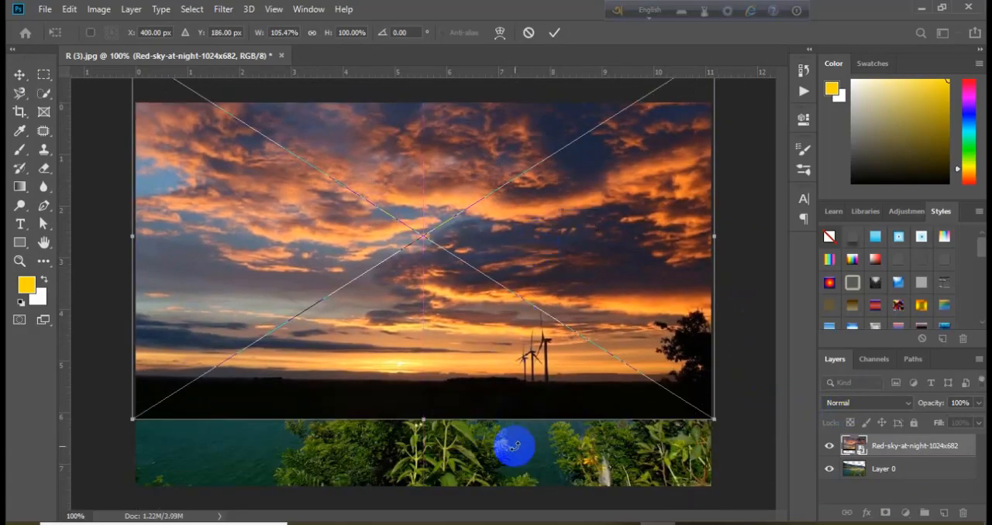
pyautogui.click(19, 75)
pyautogui.click(551, 441)
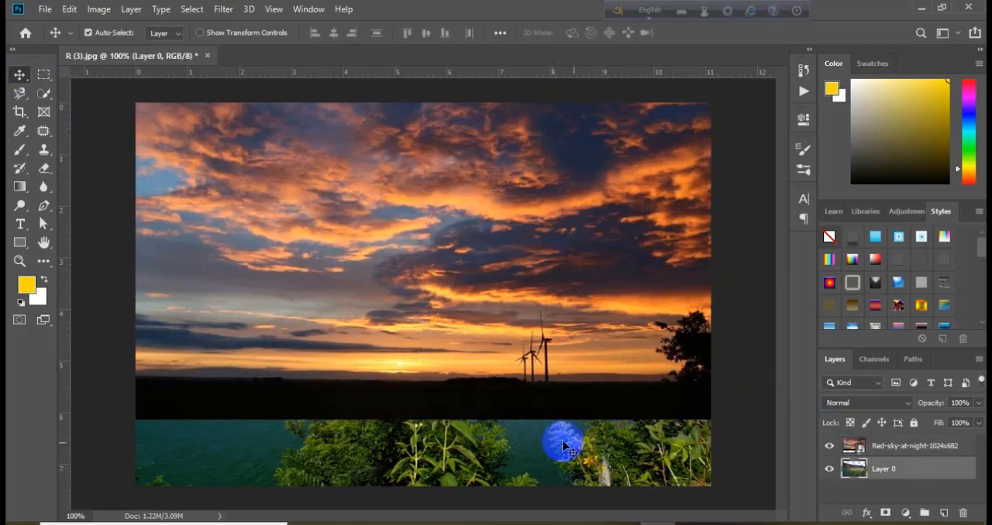
# Move the red-sky layer beneath Layer 0 and reposition it so the sunset clouds fill the empty area above the mountains.
pyautogui.moveTo(905, 448); pyautogui.dragTo(910, 488)
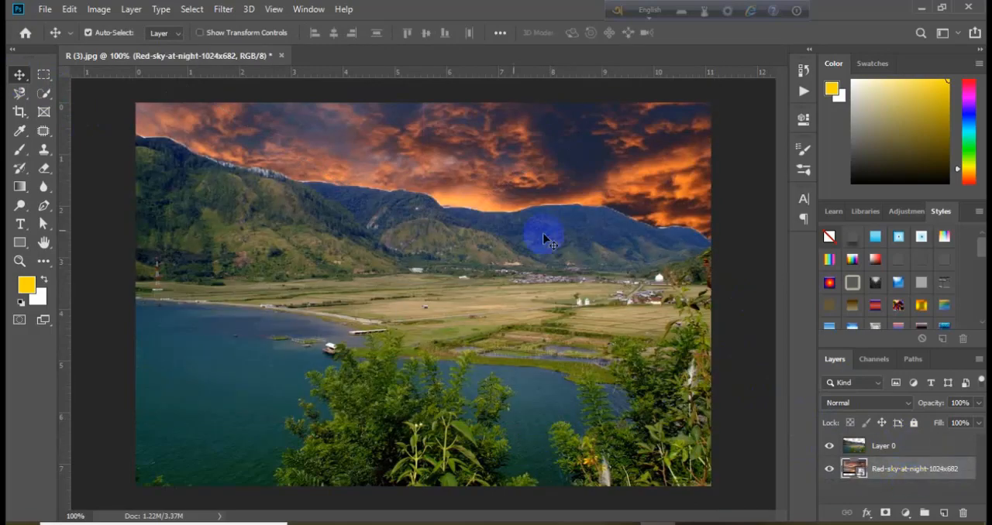
pyautogui.moveTo(471, 195); pyautogui.dragTo(514, 230)
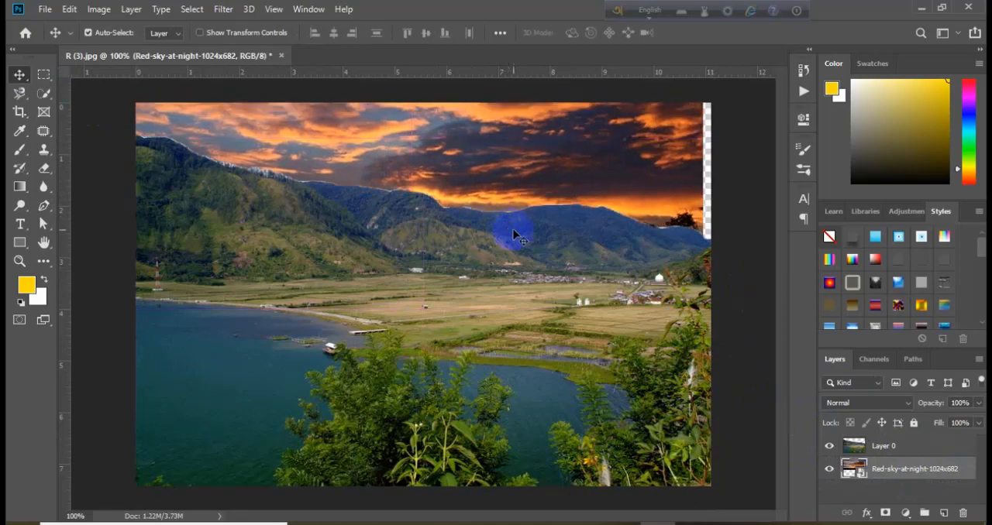
pyautogui.moveTo(522, 180)
pyautogui.mouseDown()
pyautogui.moveTo(547, 165)
pyautogui.moveTo(534, 168)
pyautogui.mouseUp()
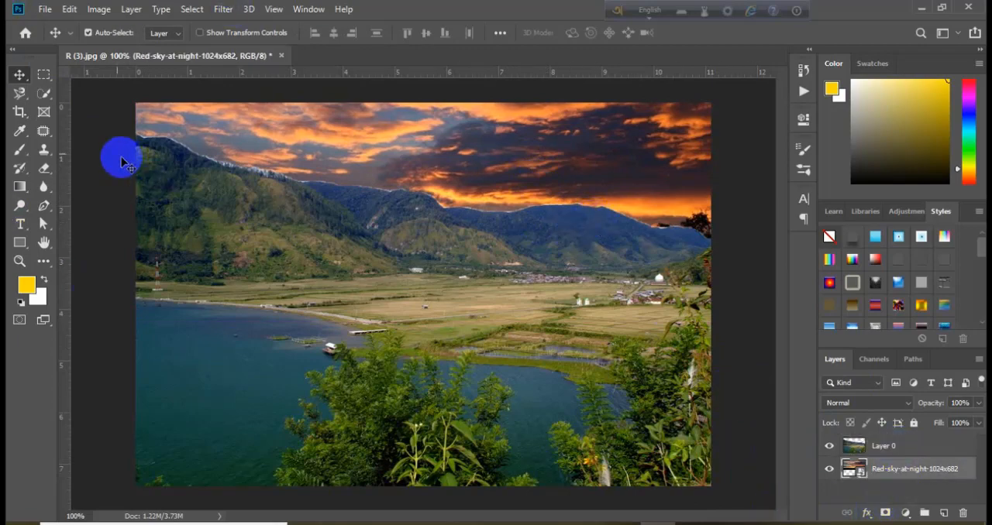
pyautogui.click(44, 93)
pyautogui.click(141, 94)
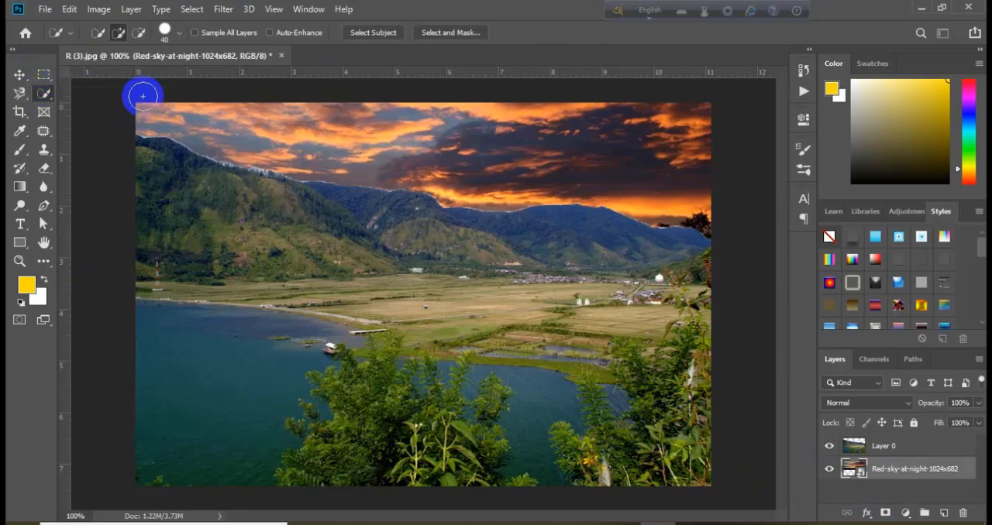
pyautogui.click(44, 94)
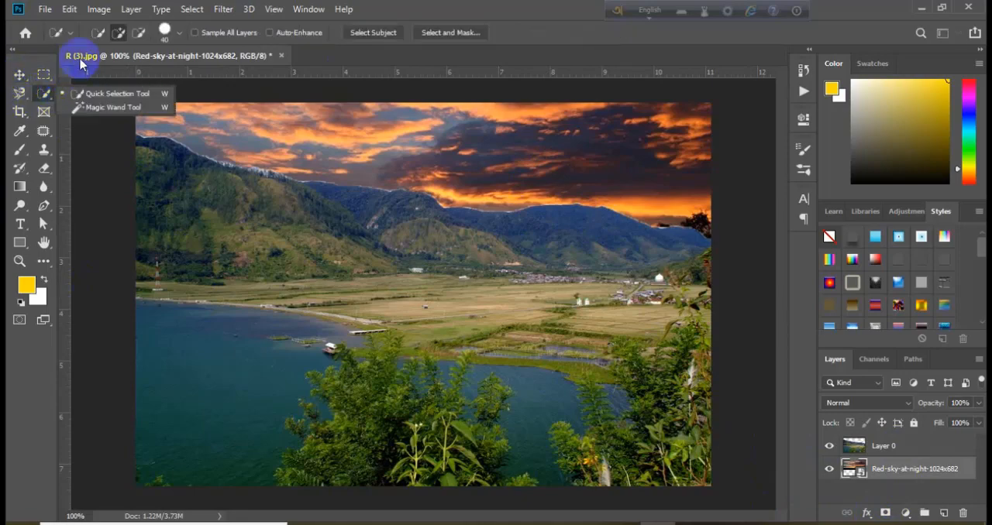
pyautogui.click(98, 30)
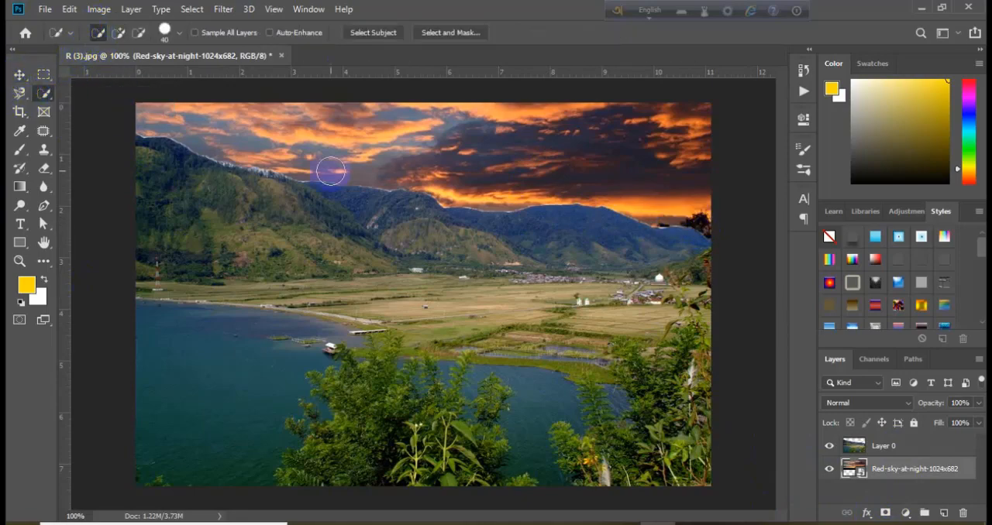
pyautogui.click(21, 75)
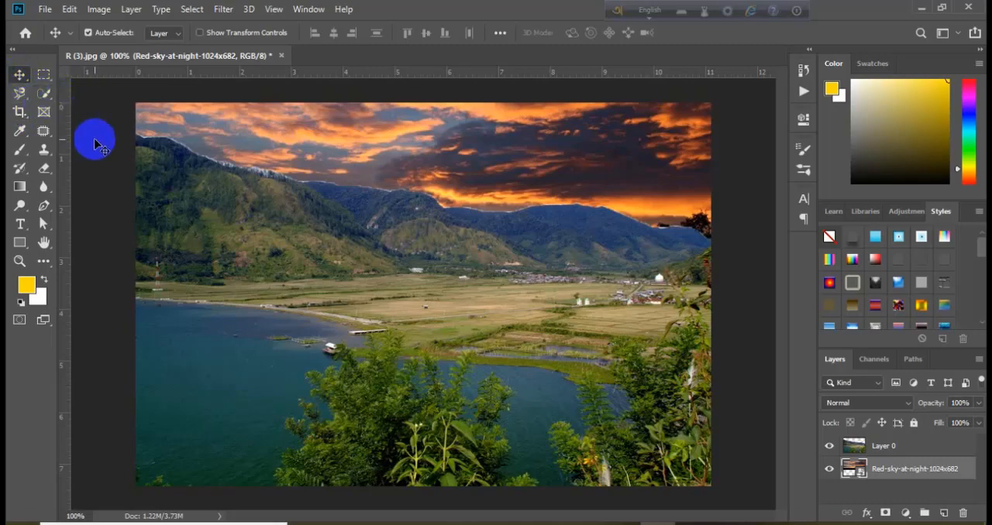
pyautogui.moveTo(44, 93)
pyautogui.mouseDown()
pyautogui.moveTo(127, 113)
pyautogui.moveTo(184, 111)
pyautogui.mouseUp()
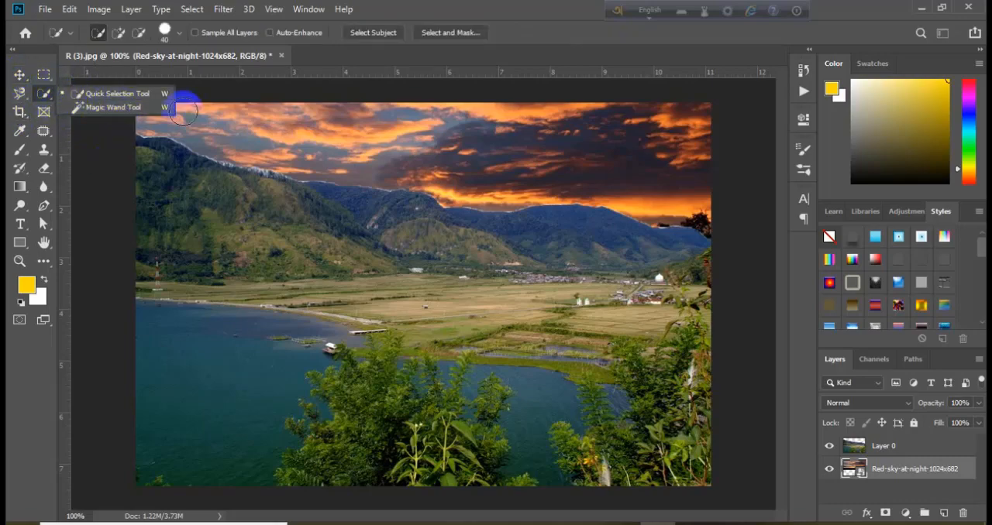
pyautogui.click(18, 76)
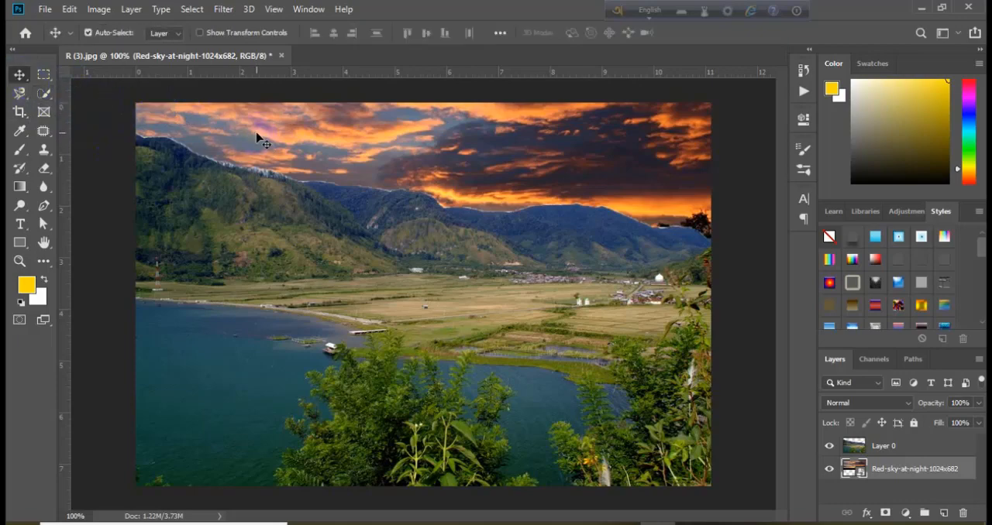
# Hide Layer 0 and the red-sky layer, then place the Sapa-landscape-dreamstime_11560988 image into the document as a new layer.
pyautogui.click(830, 448)
pyautogui.click(830, 469)
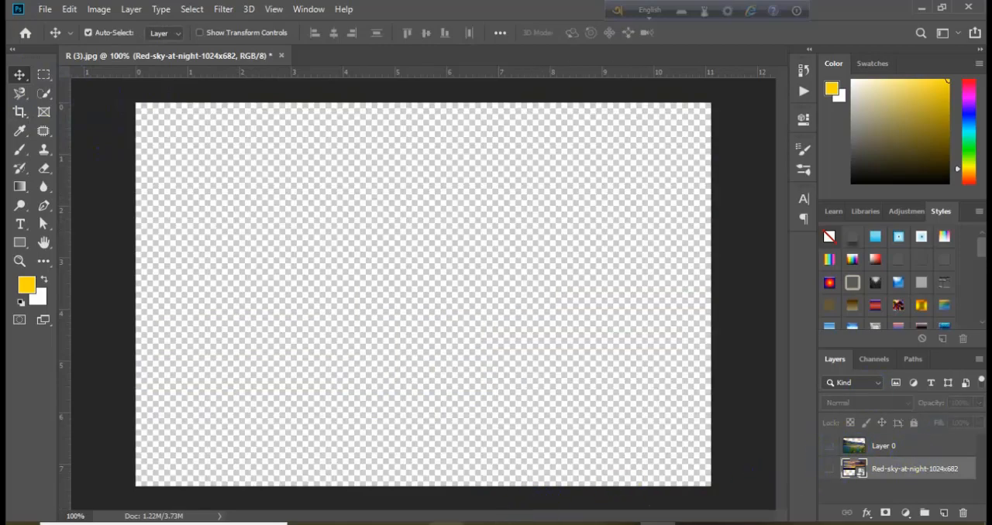
pyautogui.click(446, 524)
pyautogui.moveTo(472, 137); pyautogui.dragTo(444, 329)
pyautogui.moveTo(447, 279); pyautogui.dragTo(395, 245)
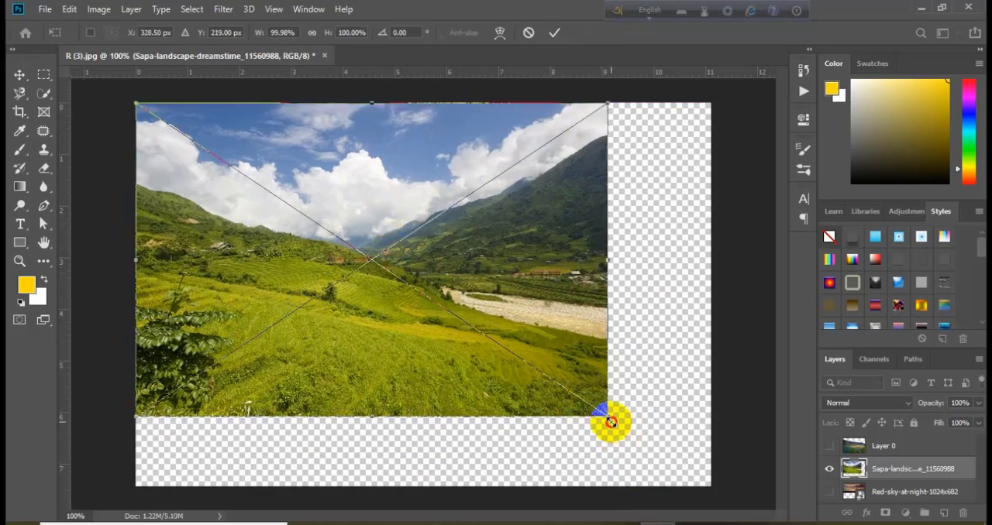
# Enlarge the placed Sapa landscape to about 122.8% so it fills the canvas, and rasterize its layer.
pyautogui.moveTo(611, 422); pyautogui.dragTo(715, 488)
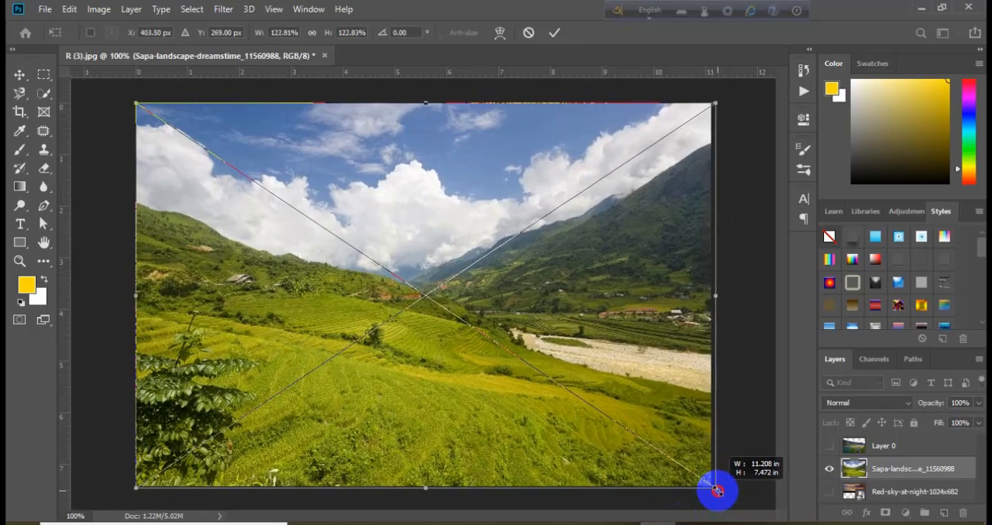
pyautogui.press('Return')
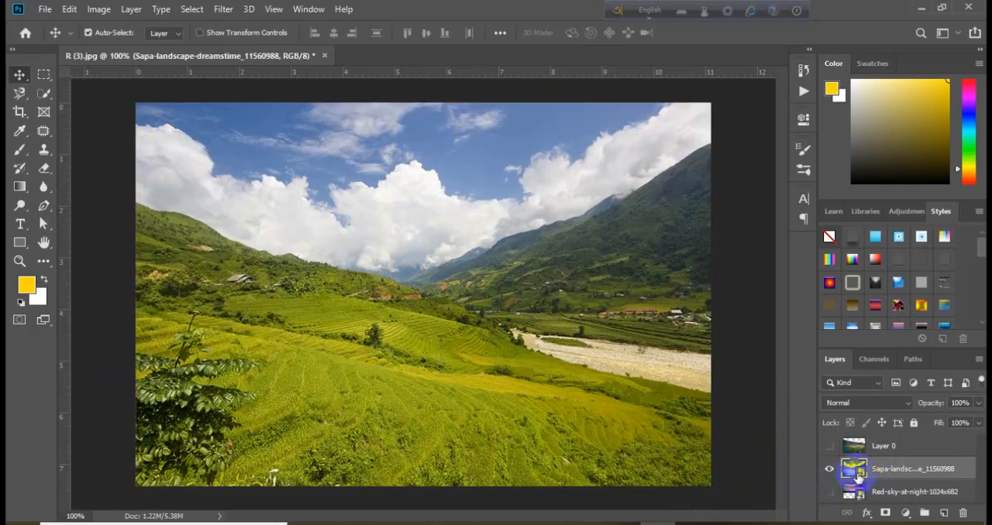
pyautogui.rightClick(882, 471)
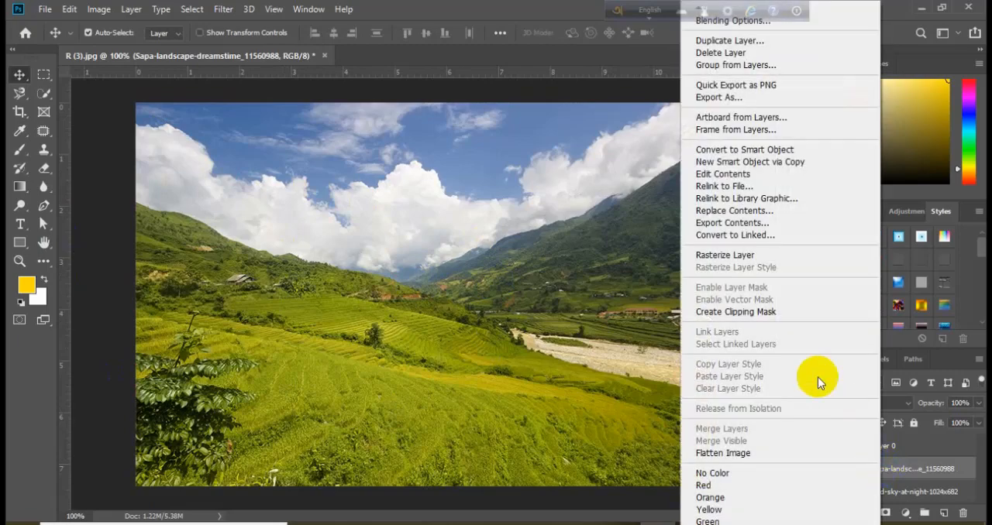
pyautogui.click(730, 252)
pyautogui.click(446, 350)
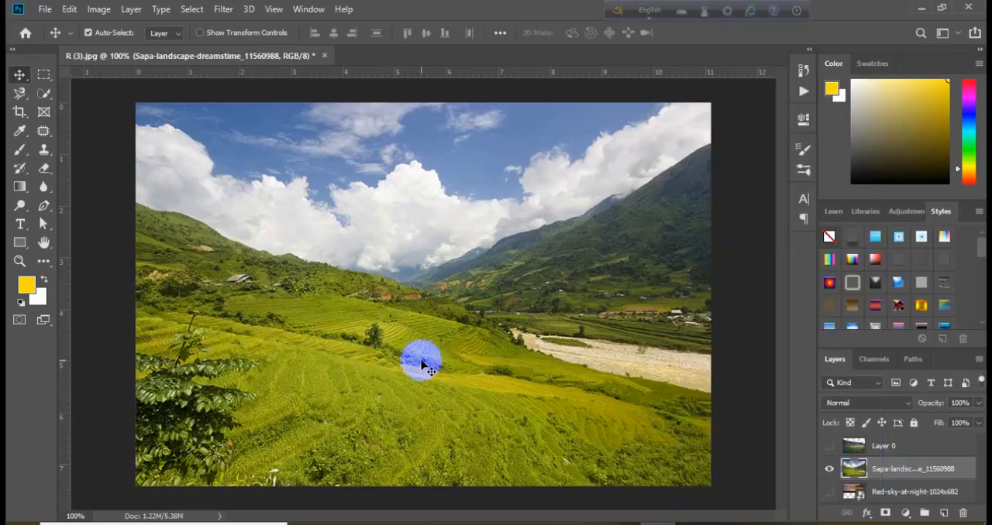
# Try deleting the blue sky selected with the Magic Wand at tolerance 32 with Contiguous on, then undo the deletion and deselect.
pyautogui.click(47, 93)
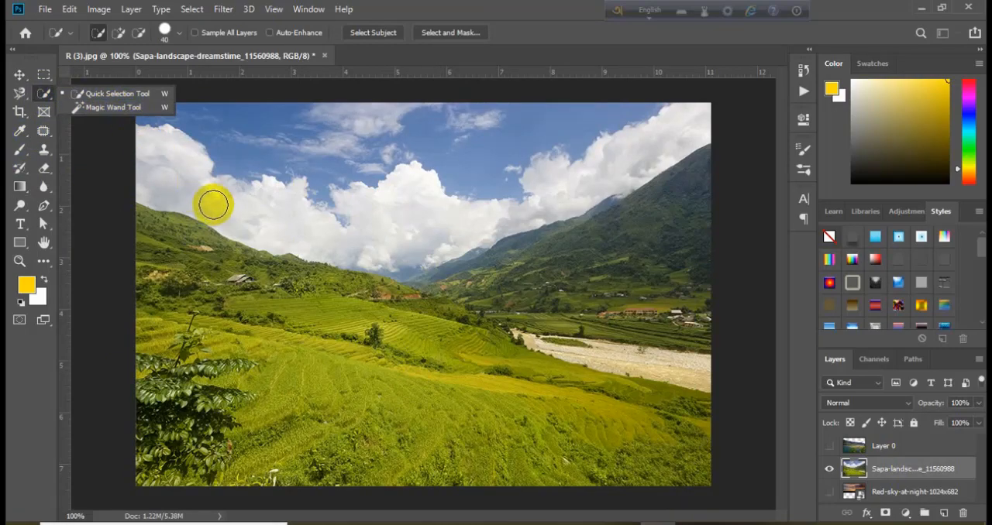
pyautogui.click(109, 108)
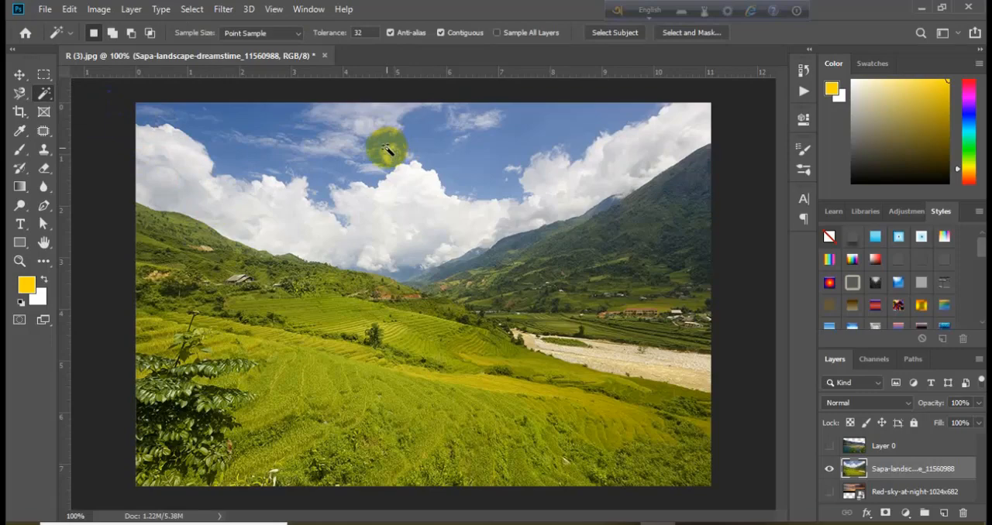
pyautogui.click(441, 33)
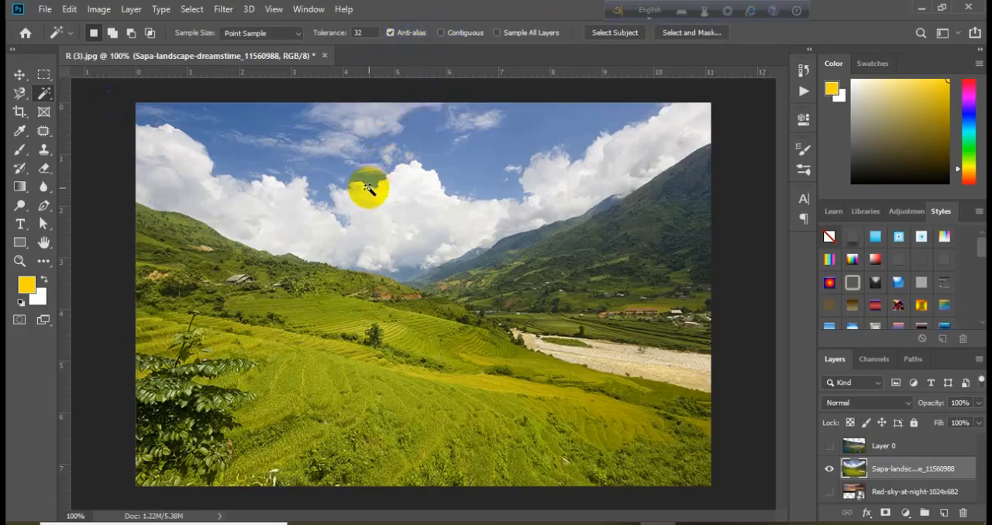
pyautogui.click(439, 32)
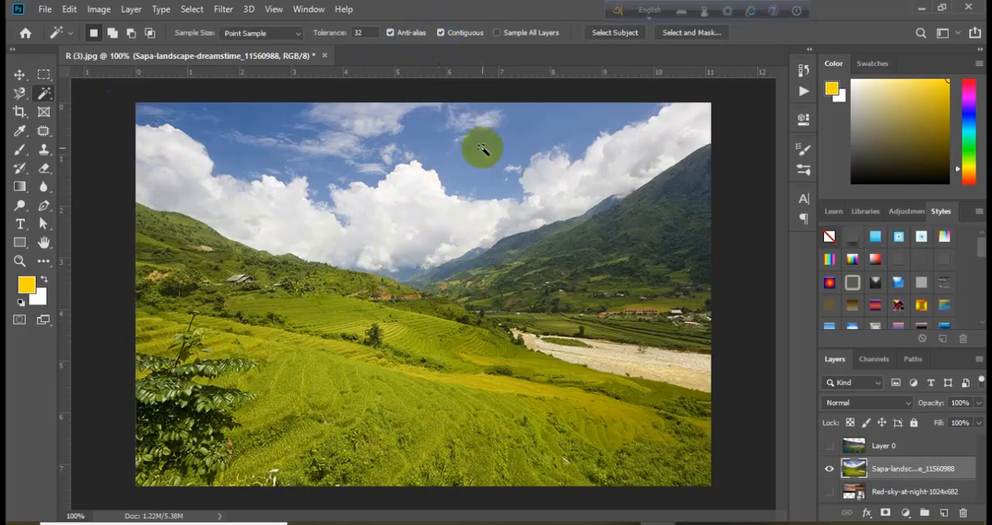
pyautogui.click(434, 142)
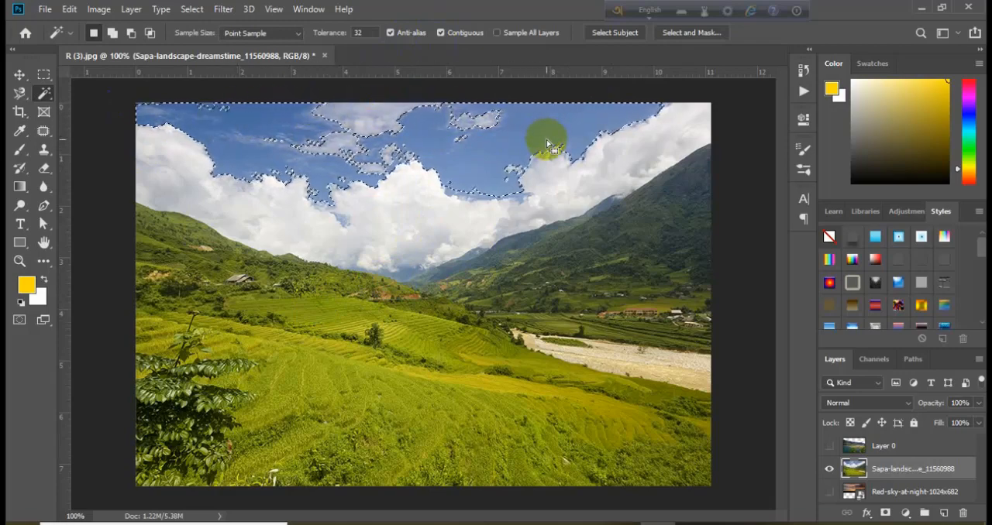
pyautogui.press('Delete')
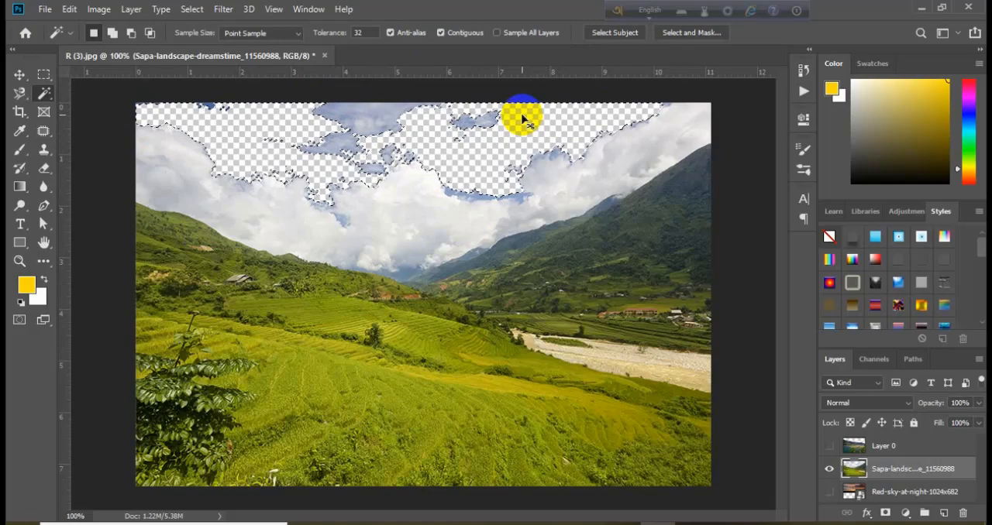
pyautogui.hotkey('ctrl', 'z')
pyautogui.hotkey('ctrl', 'd')
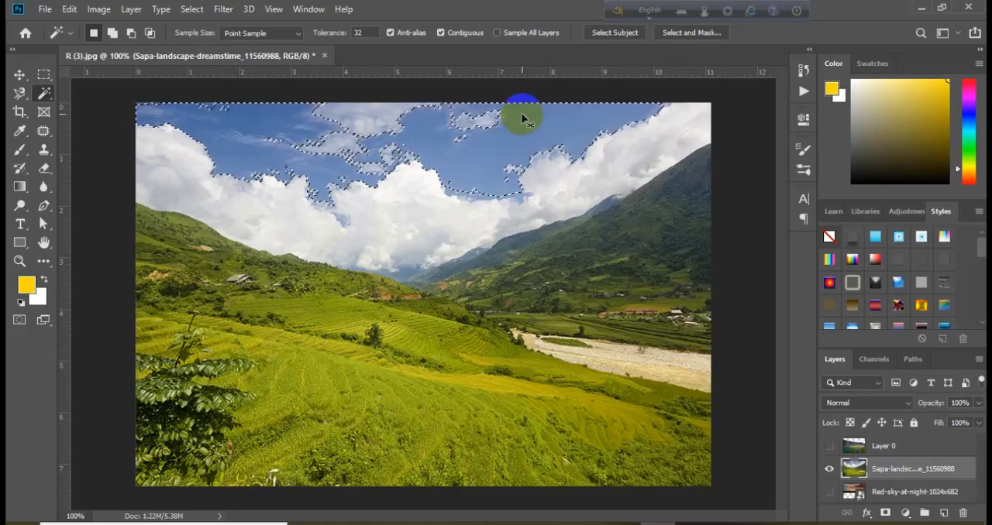
# Try the contiguous Magic Wand on the white clouds and on the green field, clearing each selection.
pyautogui.click(426, 211)
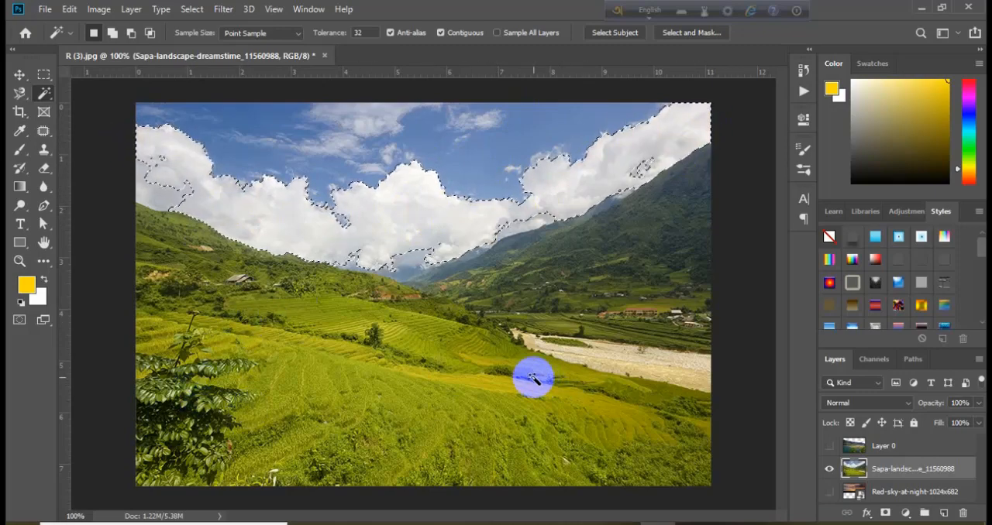
pyautogui.click(493, 252)
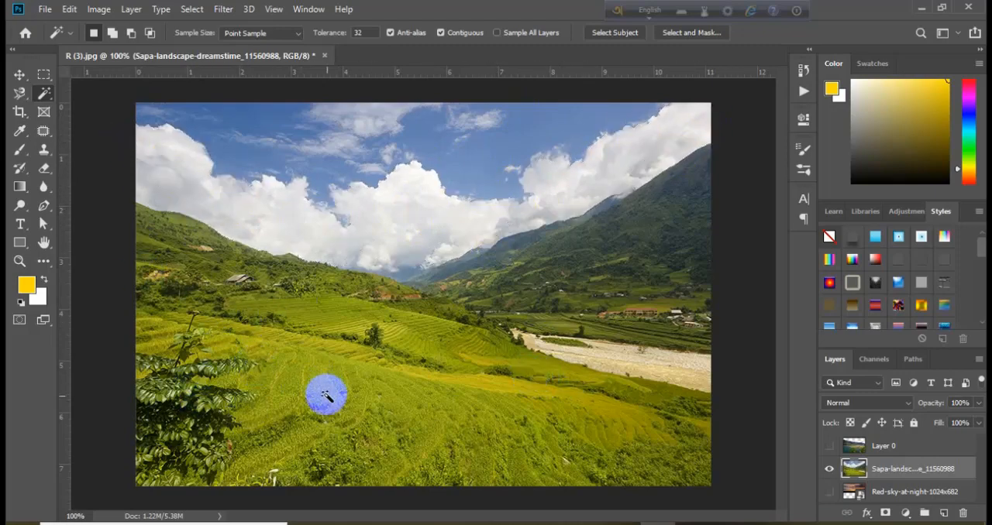
pyautogui.click(324, 396)
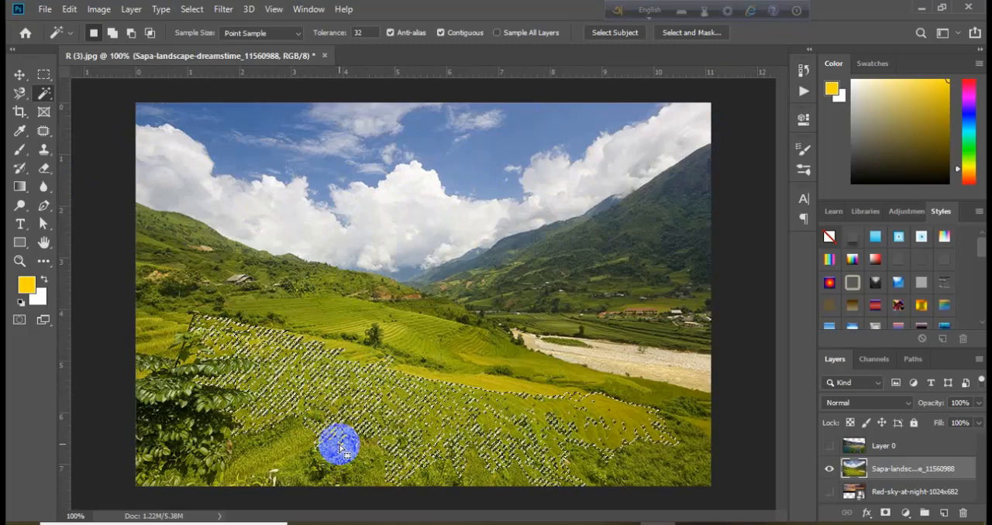
pyautogui.click(339, 446)
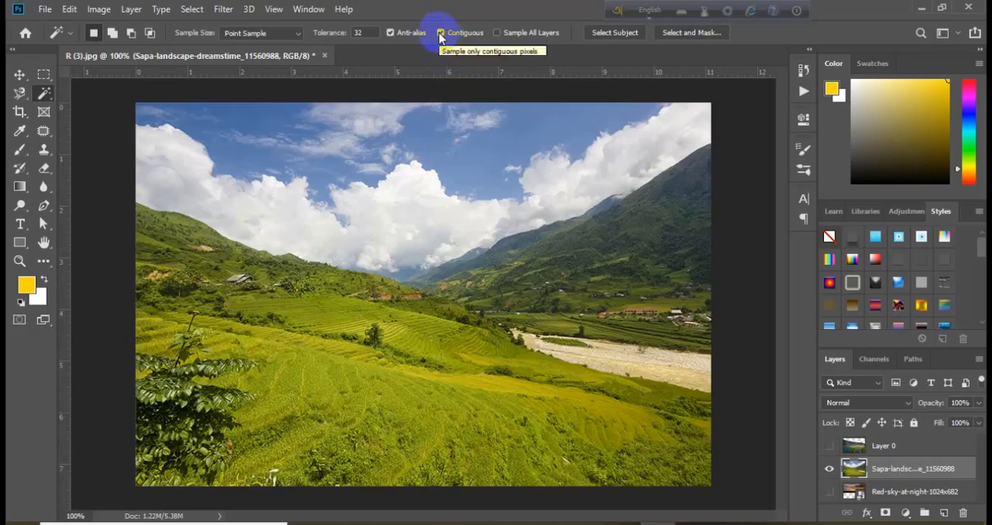
# Turn off Contiguous for the Magic Wand and try selecting the field's green across the whole image, clearing the selection.
pyautogui.click(438, 33)
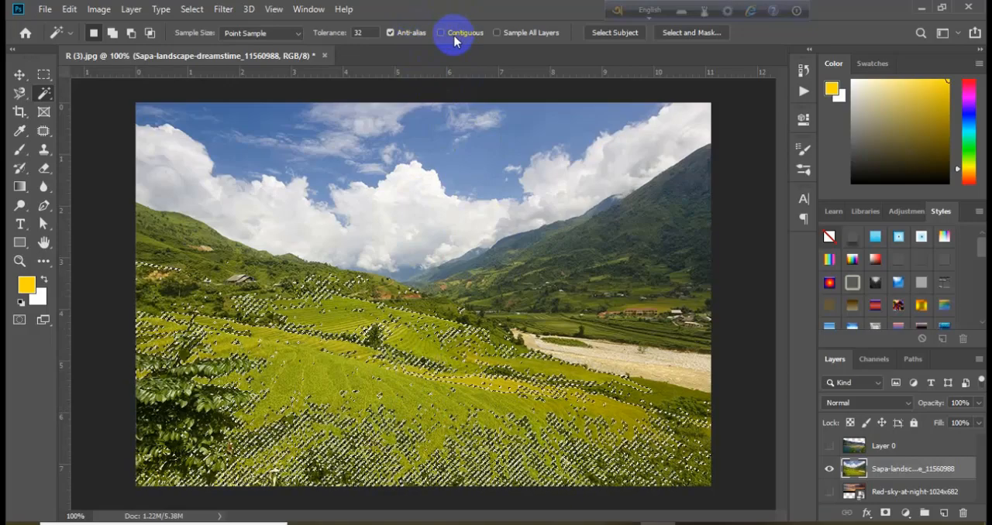
pyautogui.click(403, 391)
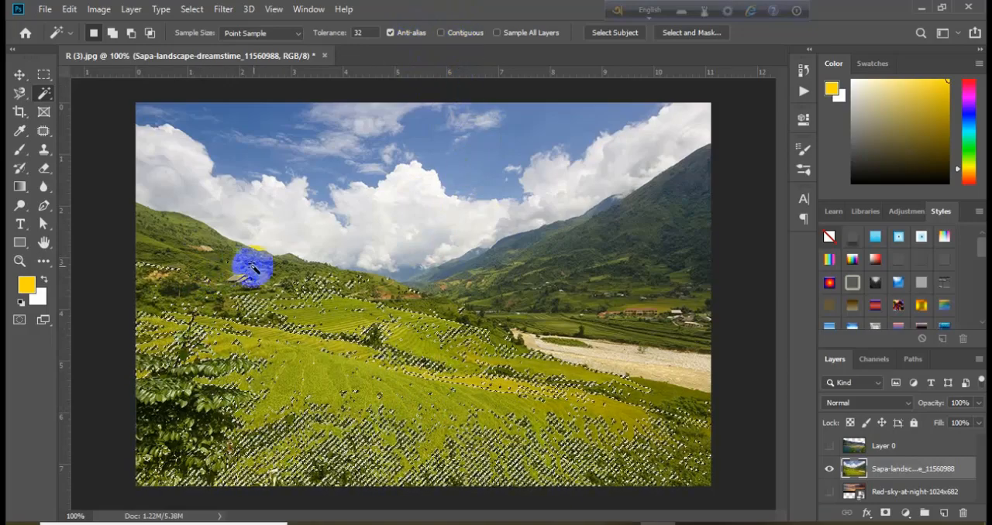
pyautogui.click(253, 266)
pyautogui.click(289, 401)
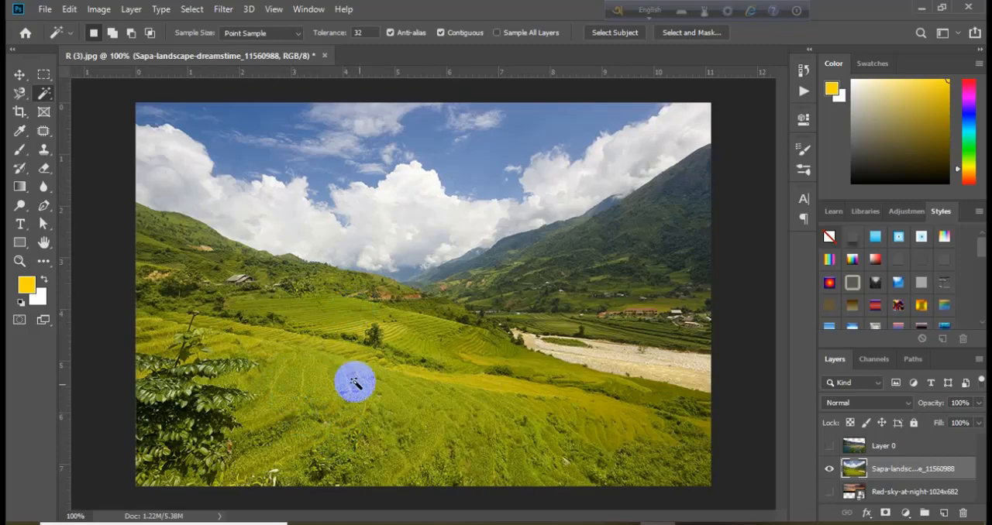
# Select the green field with the Magic Wand while Contiguous is on, then turn Contiguous off and deselect.
pyautogui.click(326, 387)
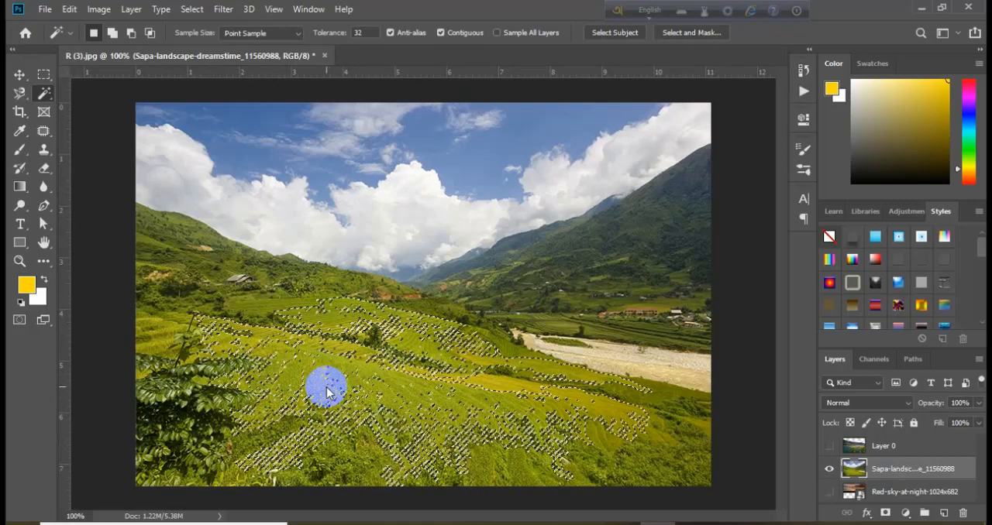
pyautogui.click(440, 32)
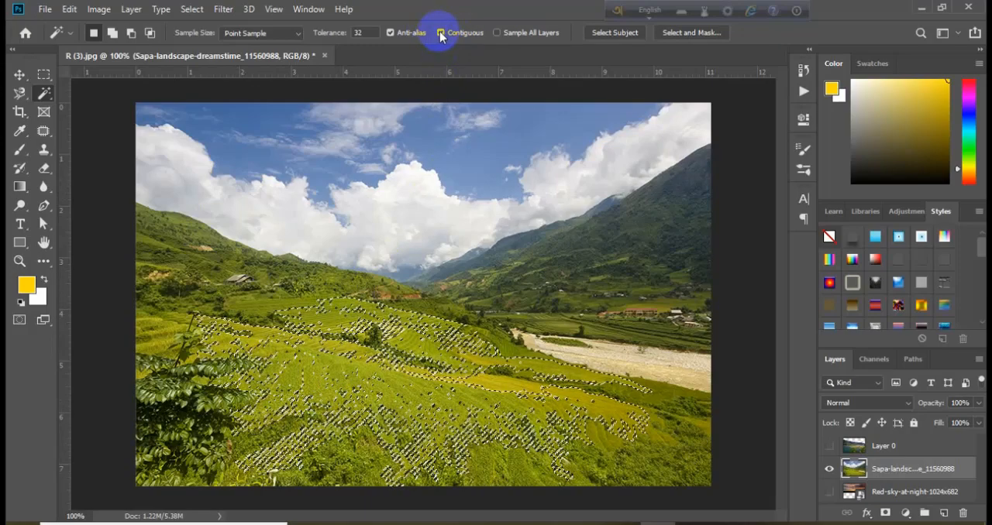
pyautogui.click(299, 386)
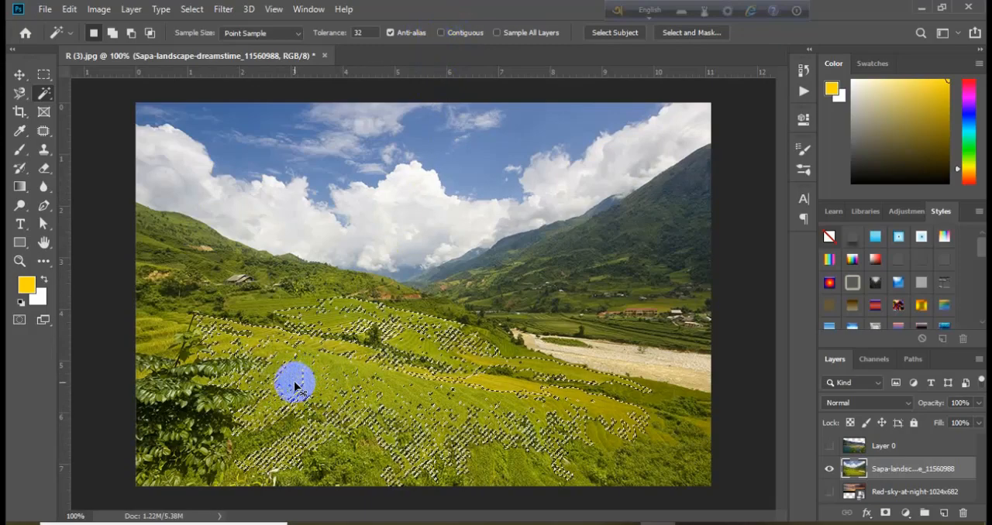
pyautogui.hotkey('ctrl', 'd')
# Select the field's green and then the dark mountainside's tones with the non-contiguous Magic Wand, clearing each selection.
pyautogui.click(289, 388)
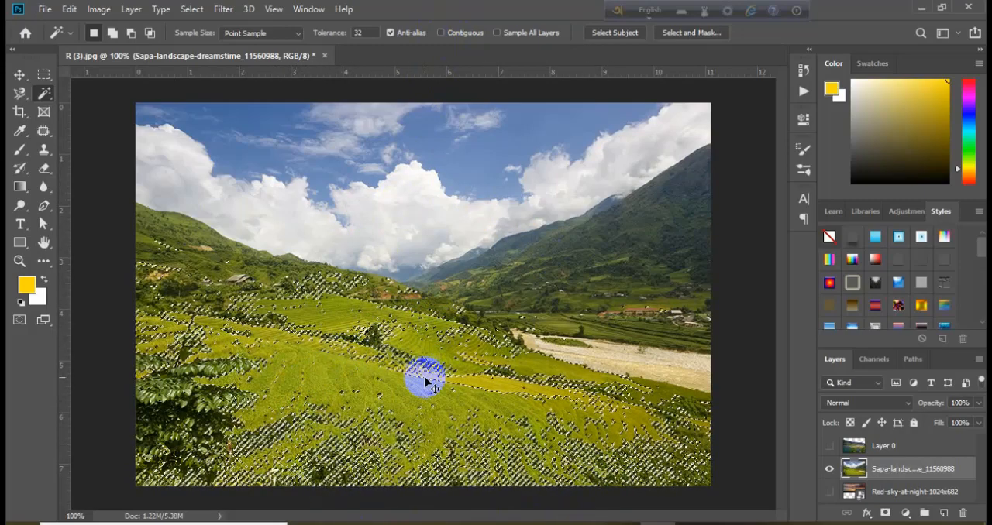
pyautogui.hotkey('ctrl', 'd')
pyautogui.click(657, 248)
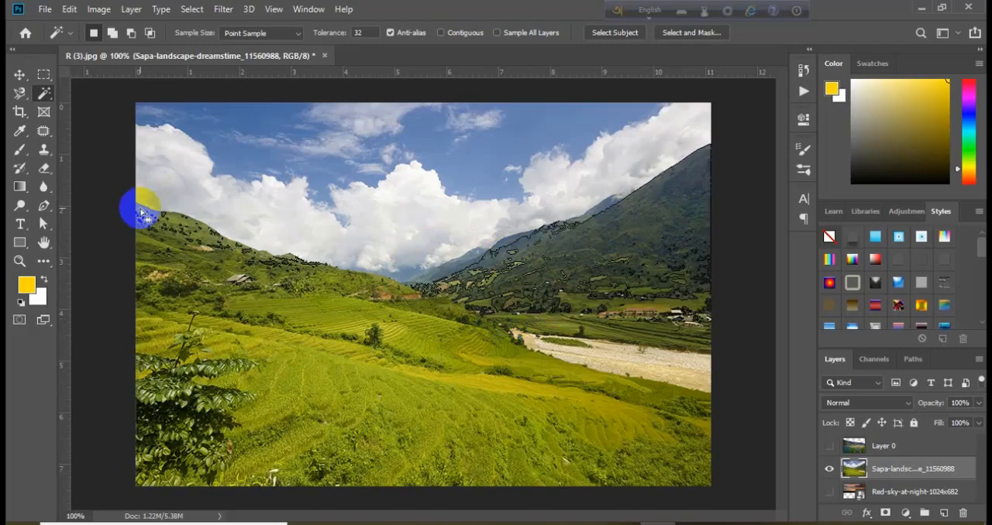
pyautogui.hotkey('ctrl', 'd')
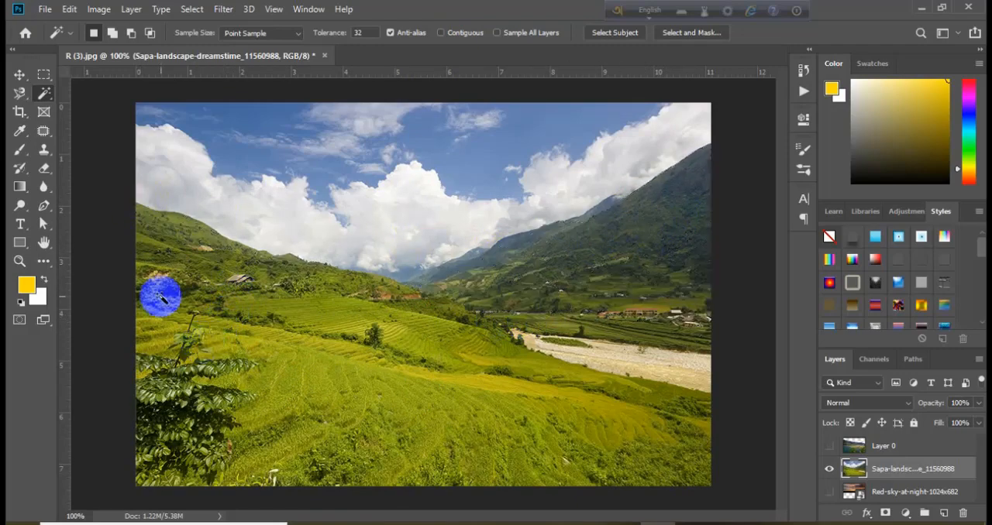
# Go through the Rectangular Marquee, Magnetic Lasso and Magic Wand tools and finish with the Move tool active.
pyautogui.click(19, 75)
pyautogui.click(44, 76)
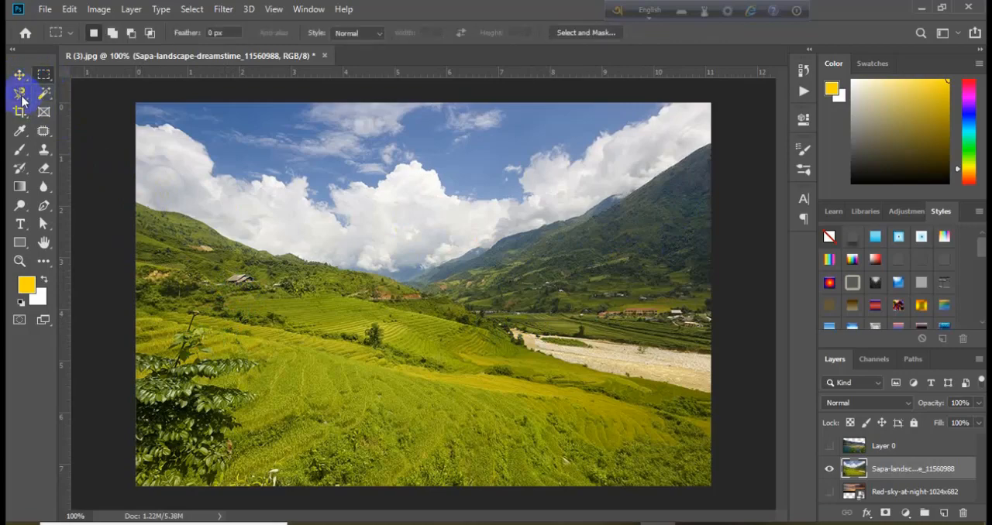
pyautogui.click(44, 75)
pyautogui.click(22, 93)
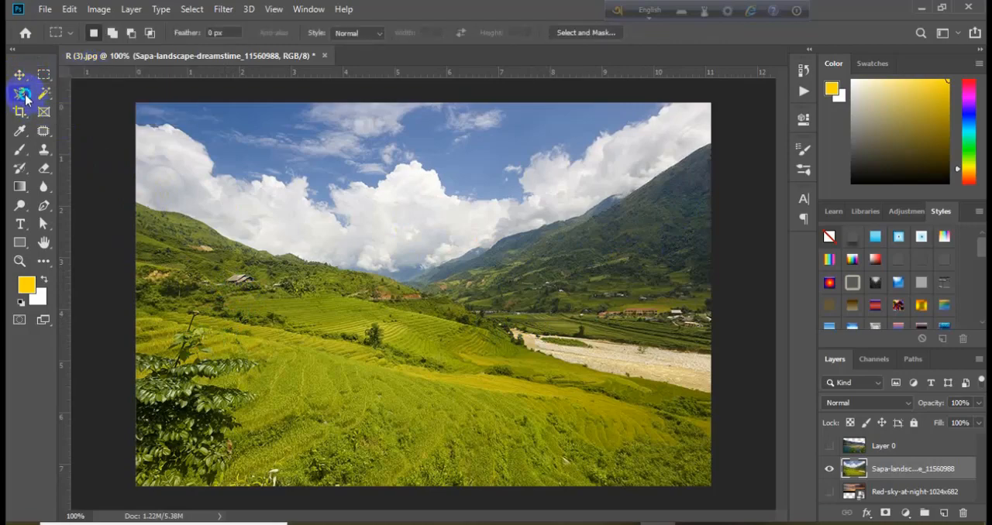
pyautogui.click(23, 93)
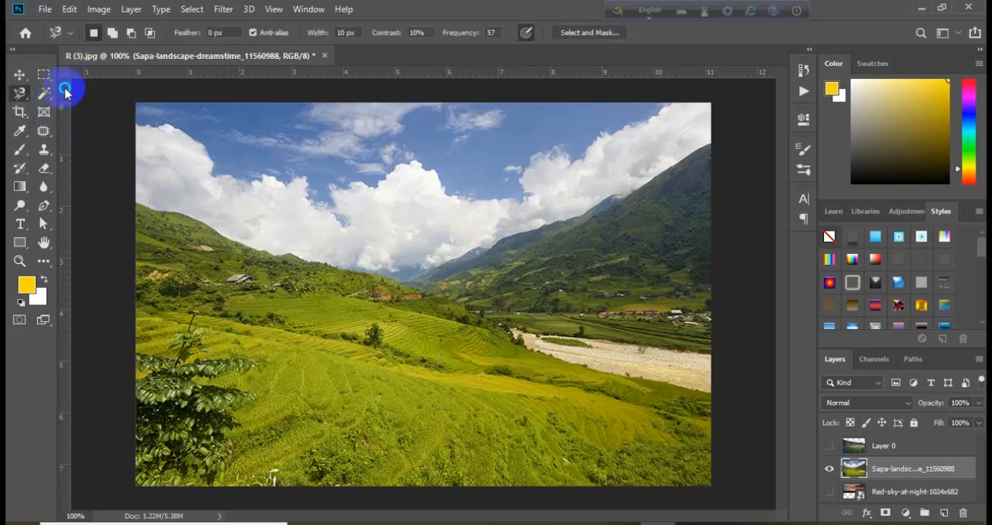
pyautogui.rightClick(66, 89)
pyautogui.rightClick(43, 95)
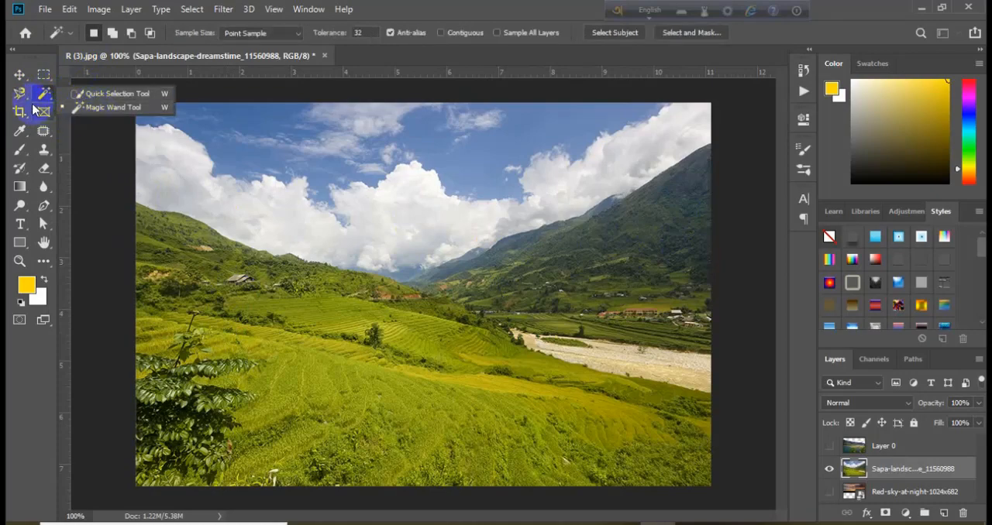
pyautogui.click(20, 93)
pyautogui.click(20, 76)
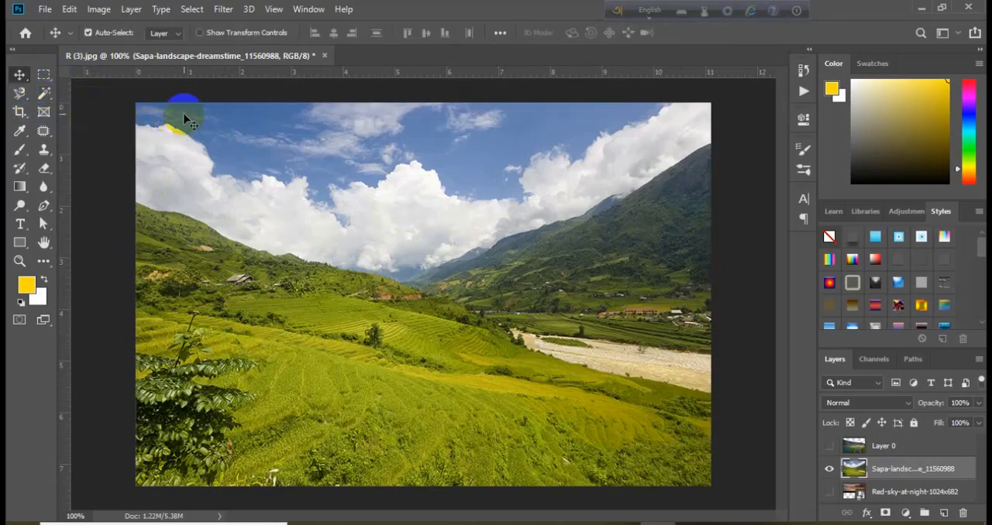